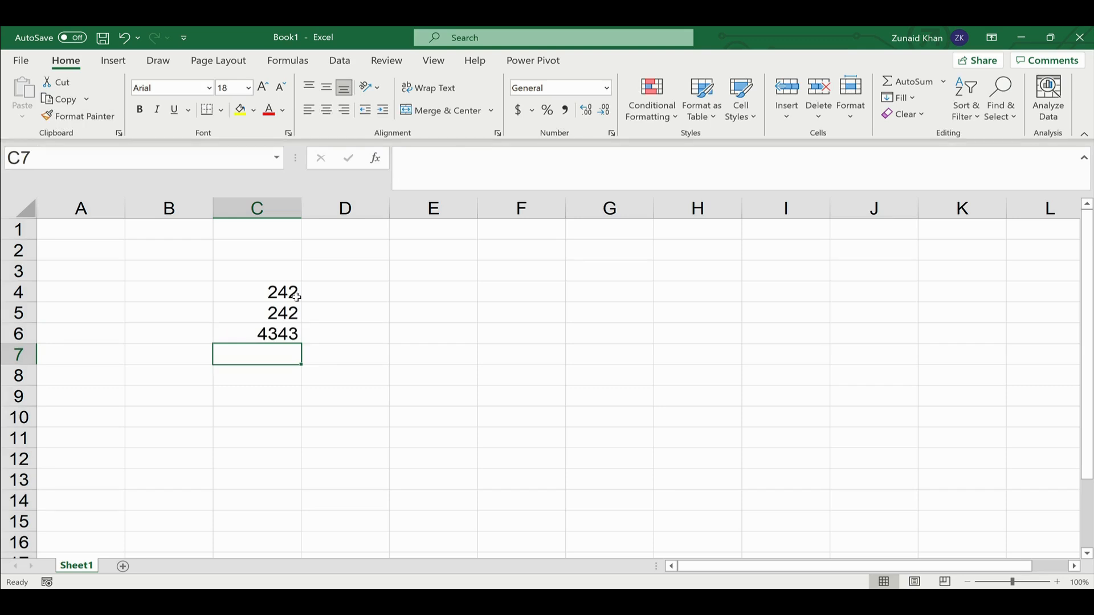
- Fill C7:G7 with 3223, 3223, 232, 3223 and 23232
type("3223")
key("Tab")
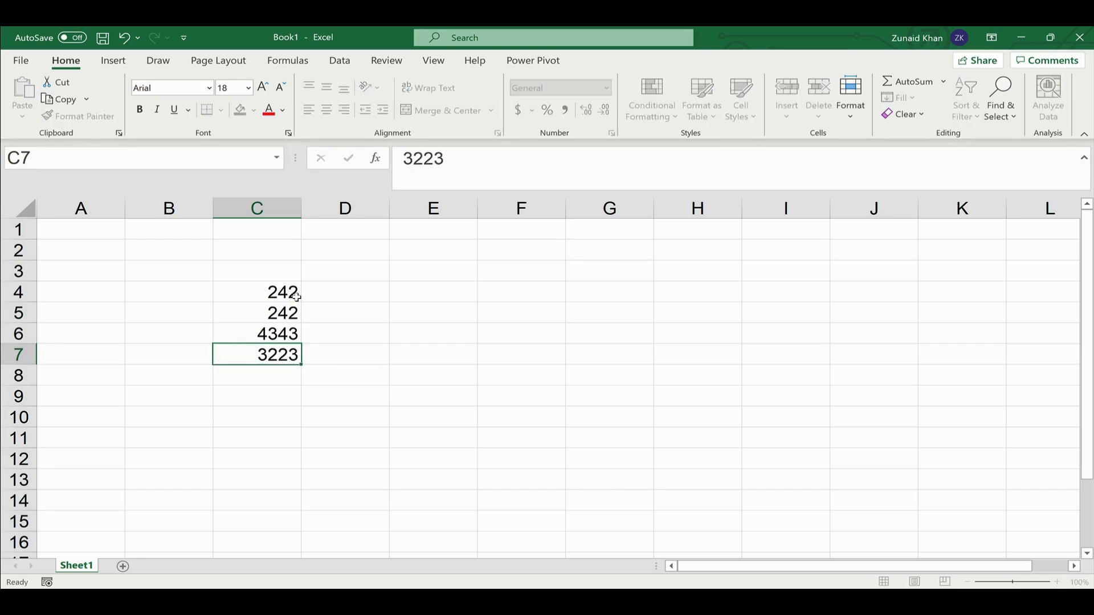
type("3223")
key("Tab")
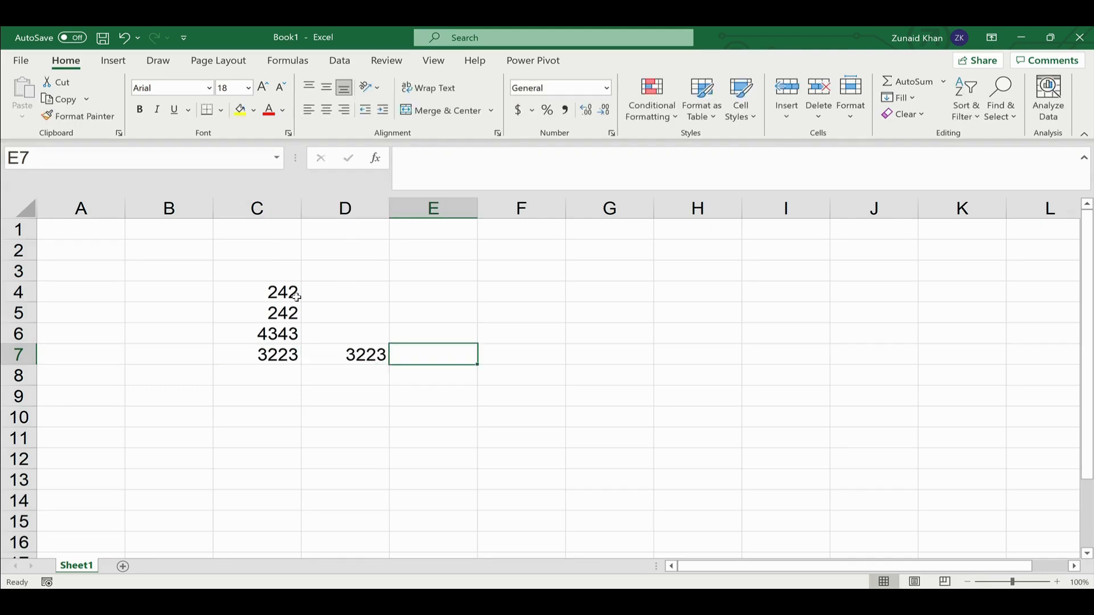
type("232")
key("Tab")
type("3223")
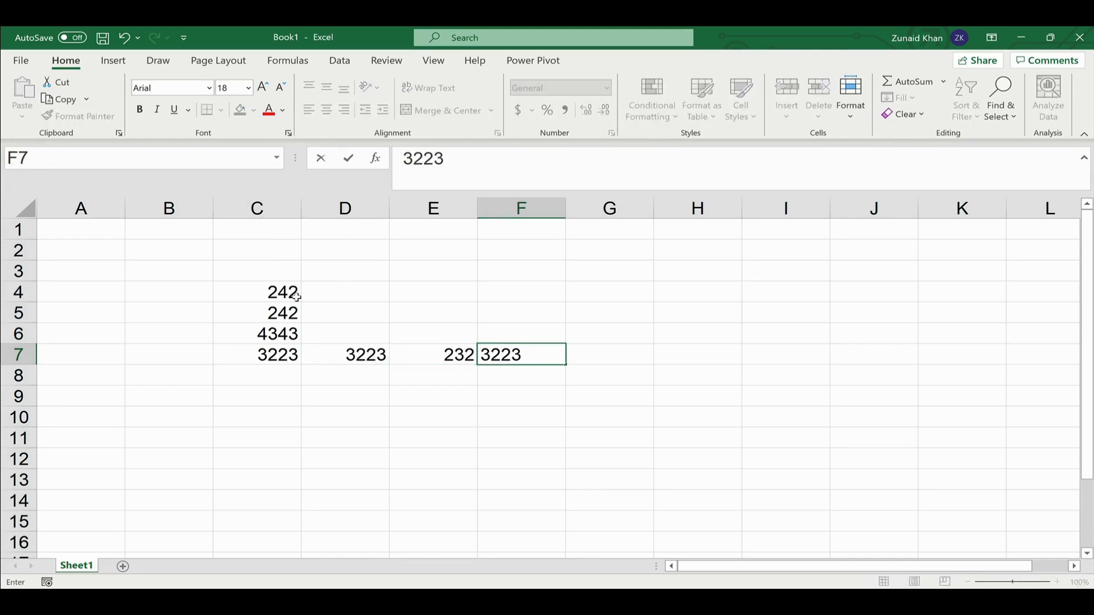
key("Tab")
type("23232")
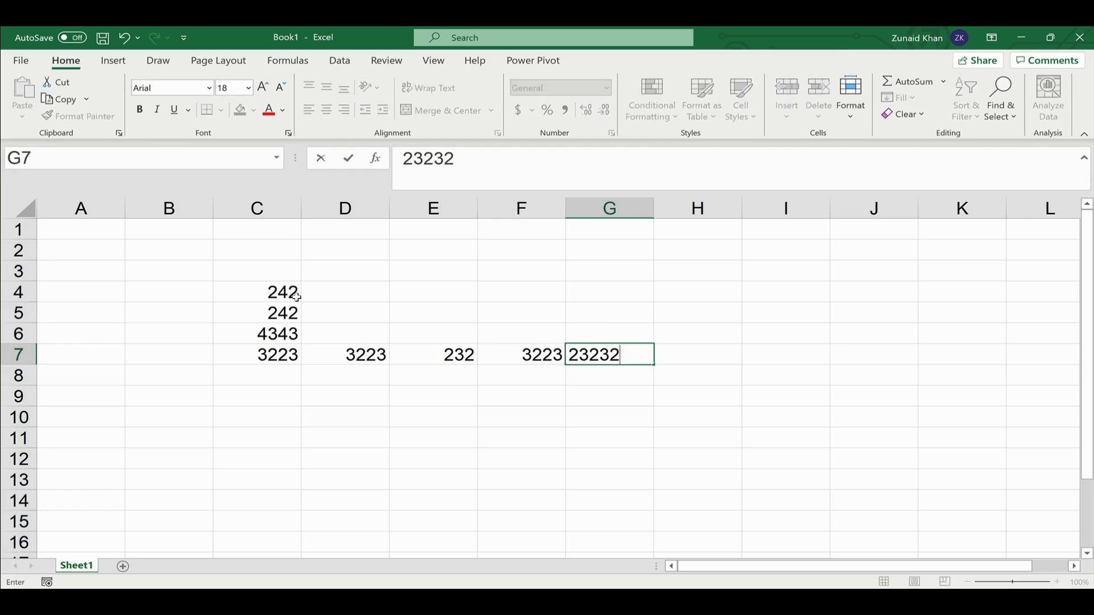
key("Return")
- Fill C8:F8 with 232, 3232, 3232 and 2323
type("232")
key("Tab")
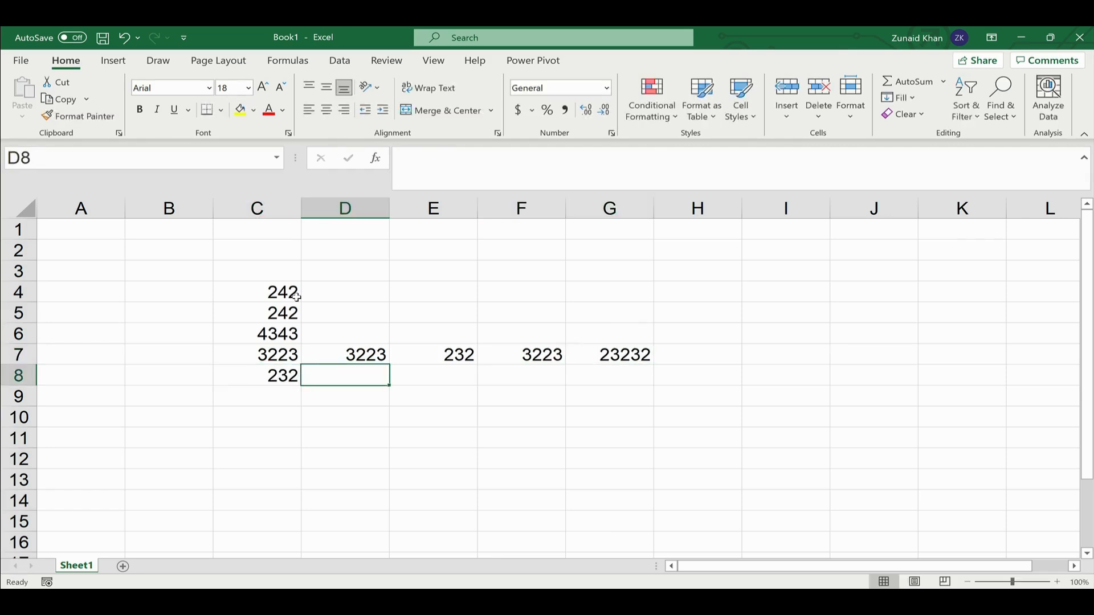
type("3232")
key("Tab")
type("3232")
key("Tab")
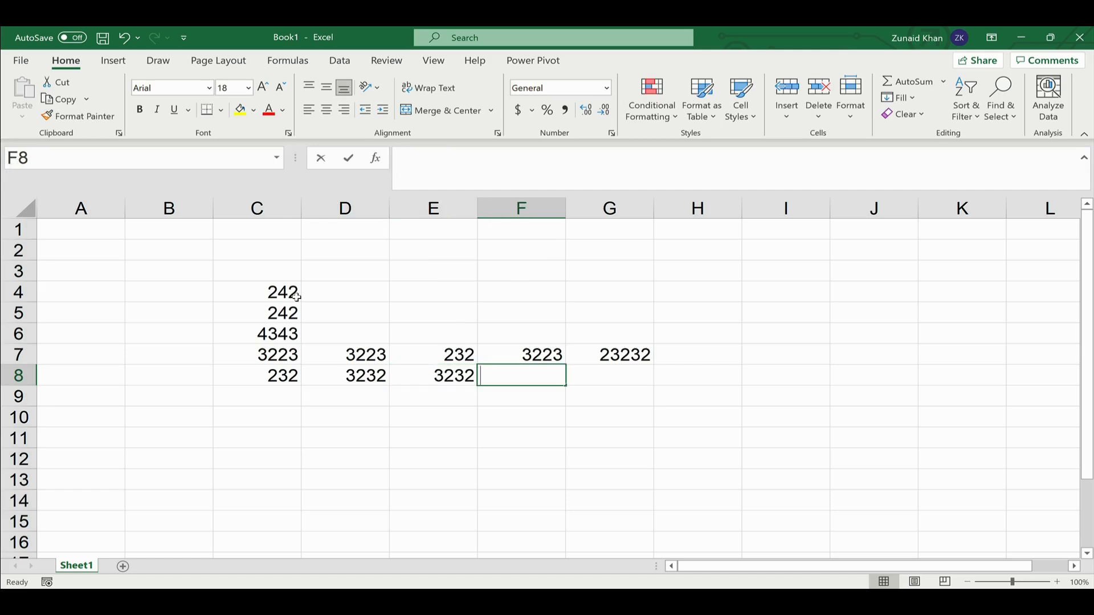
type("2323")
key("Return")
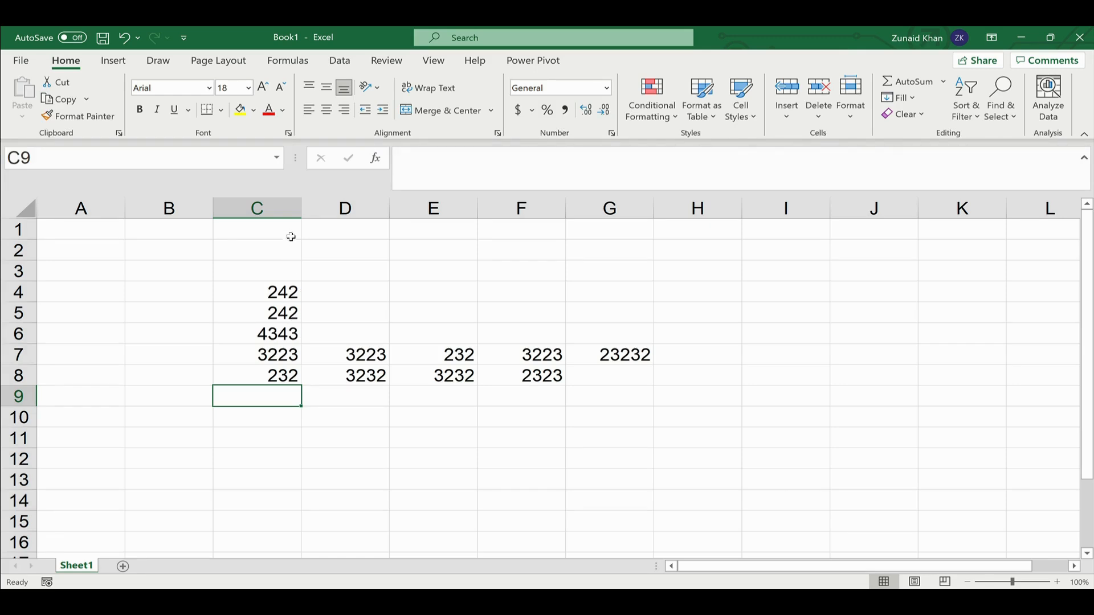
left_click_drag(284, 303, 279, 376)
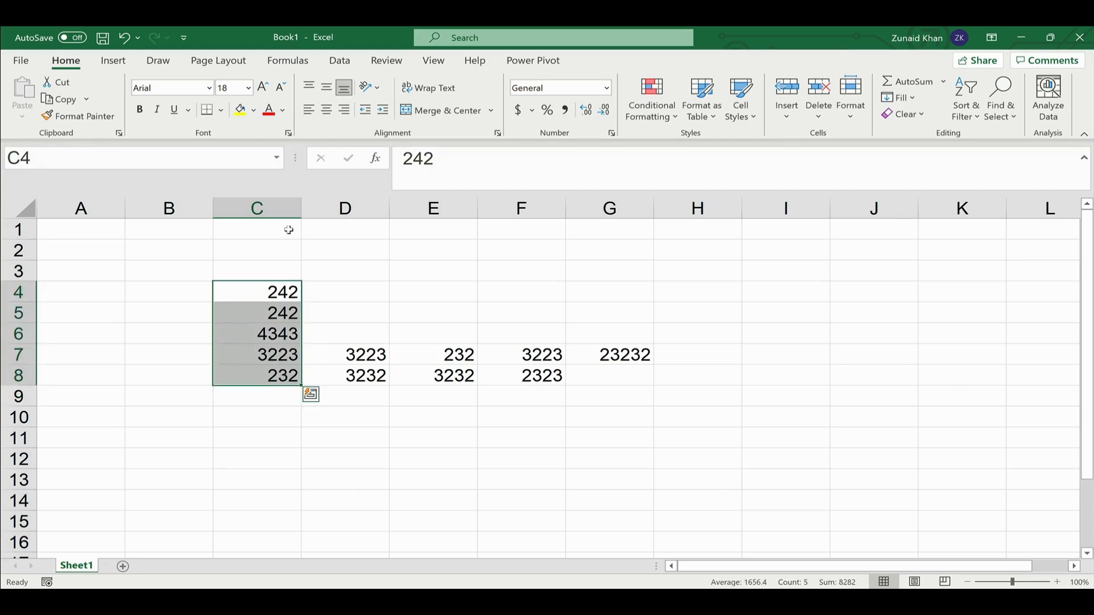
left_click(313, 113)
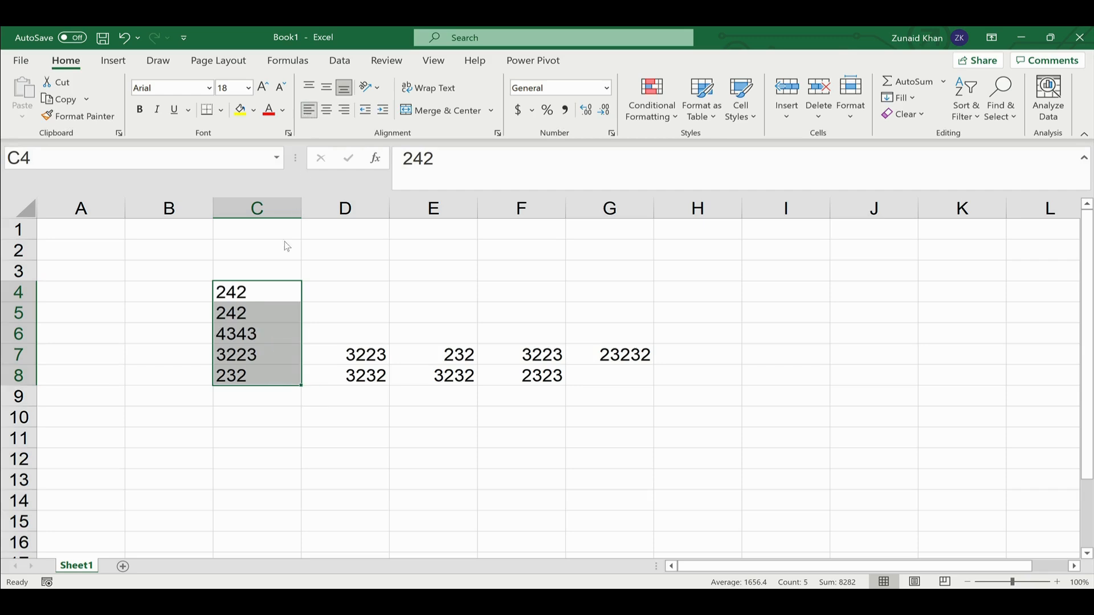
left_click(308, 110)
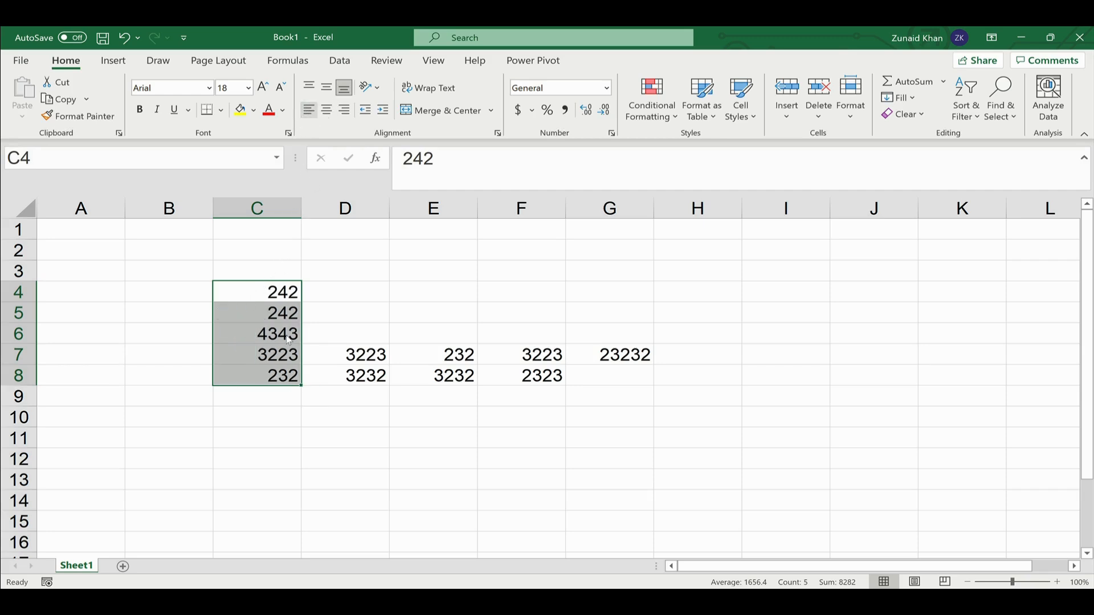
left_click(261, 420)
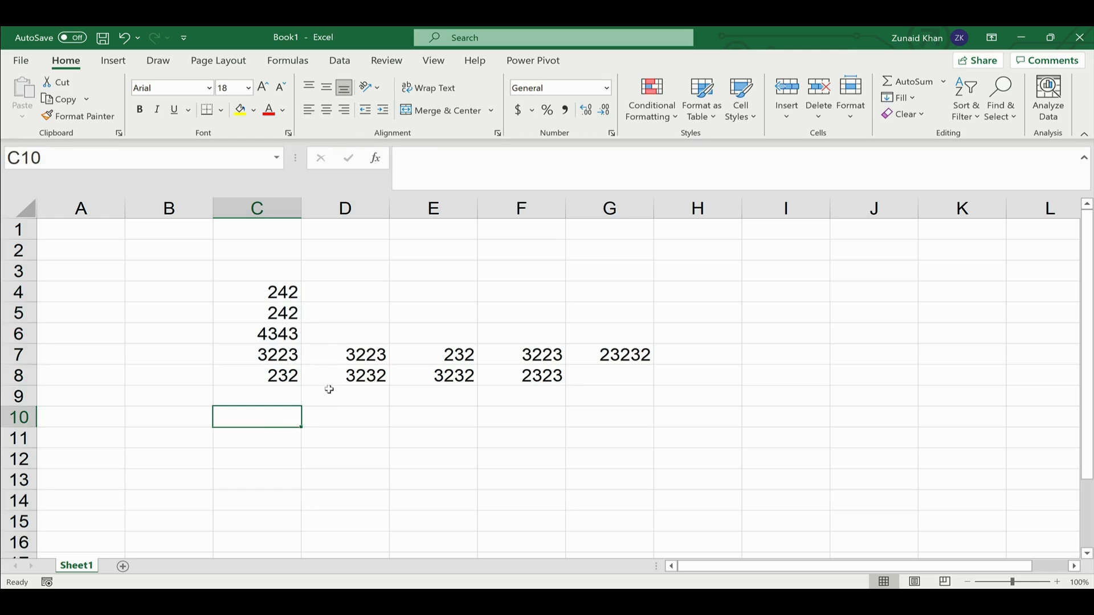
- Enter the date 15/03/2021 in C10 and widen column C to fit it
type("15/")
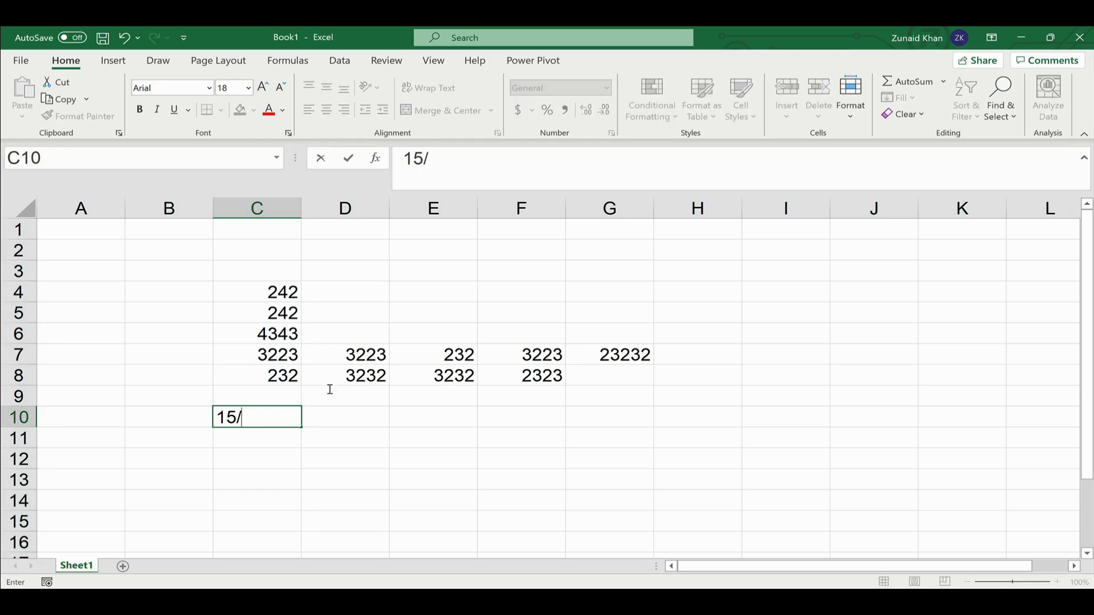
type("03/2021")
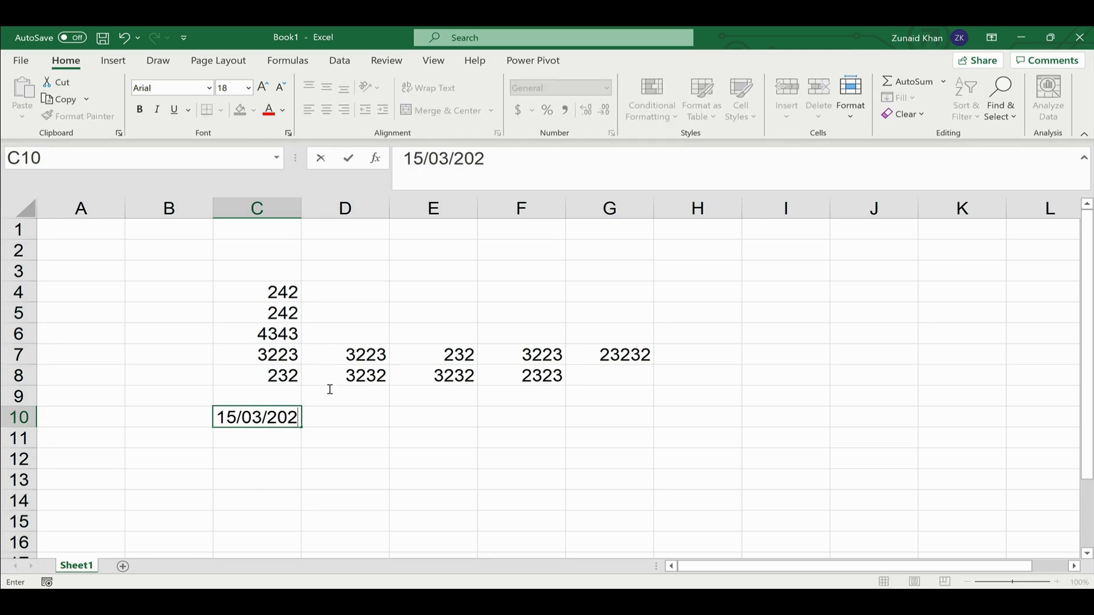
key("Return")
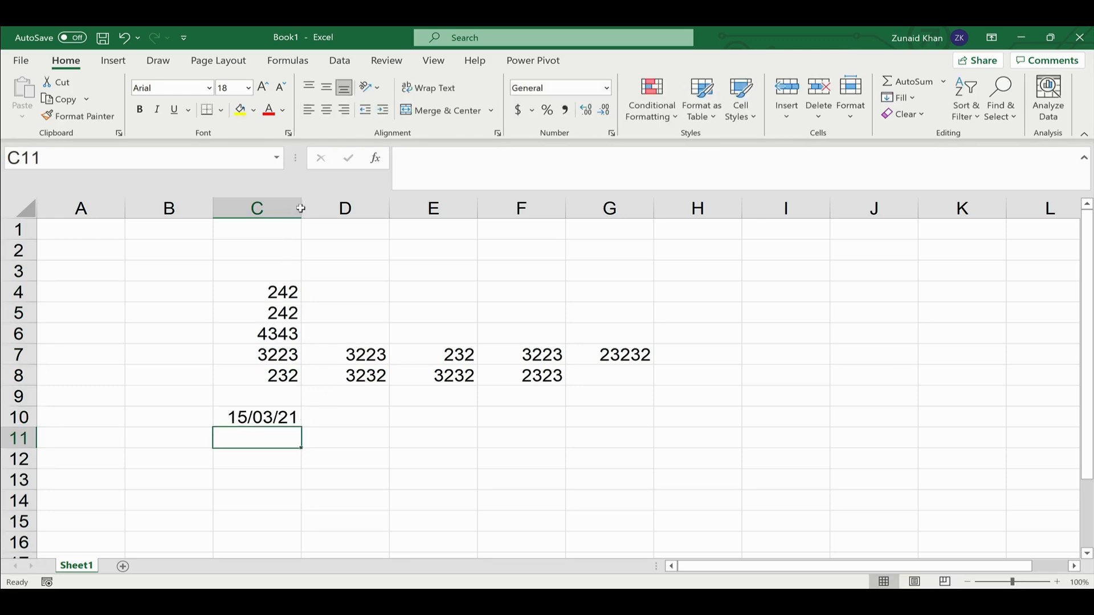
left_click_drag(302, 207, 337, 207)
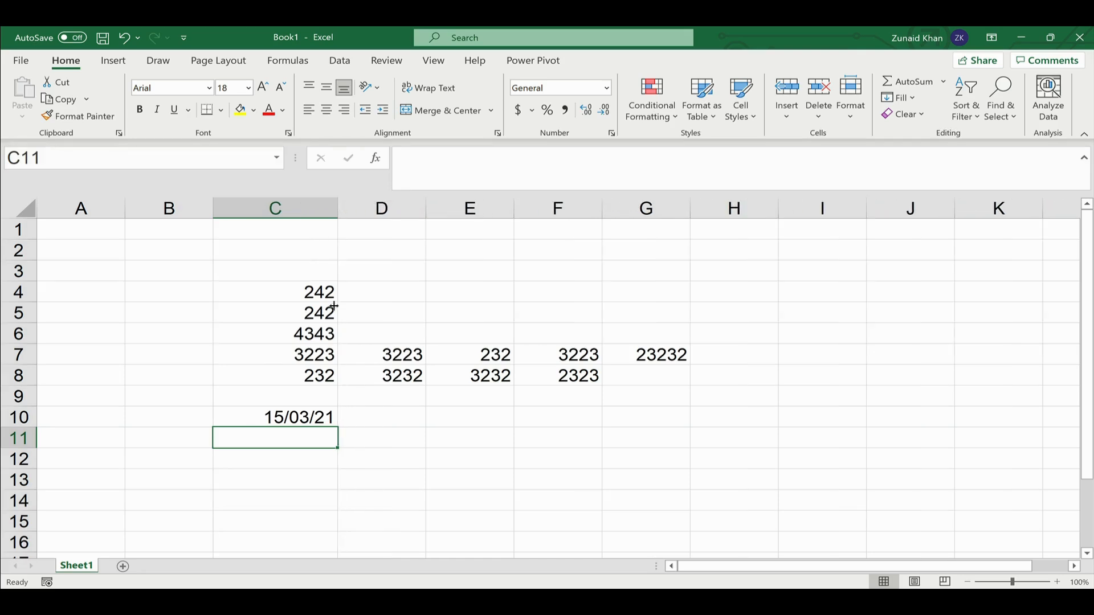
left_click(284, 411)
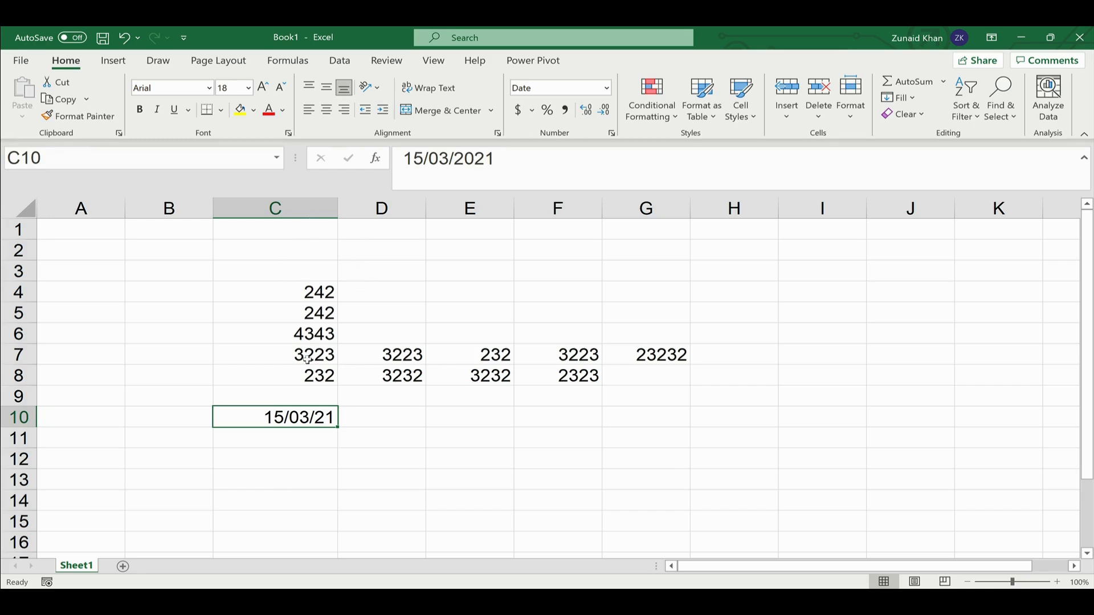
- Type hello into cell C12
left_click(276, 459)
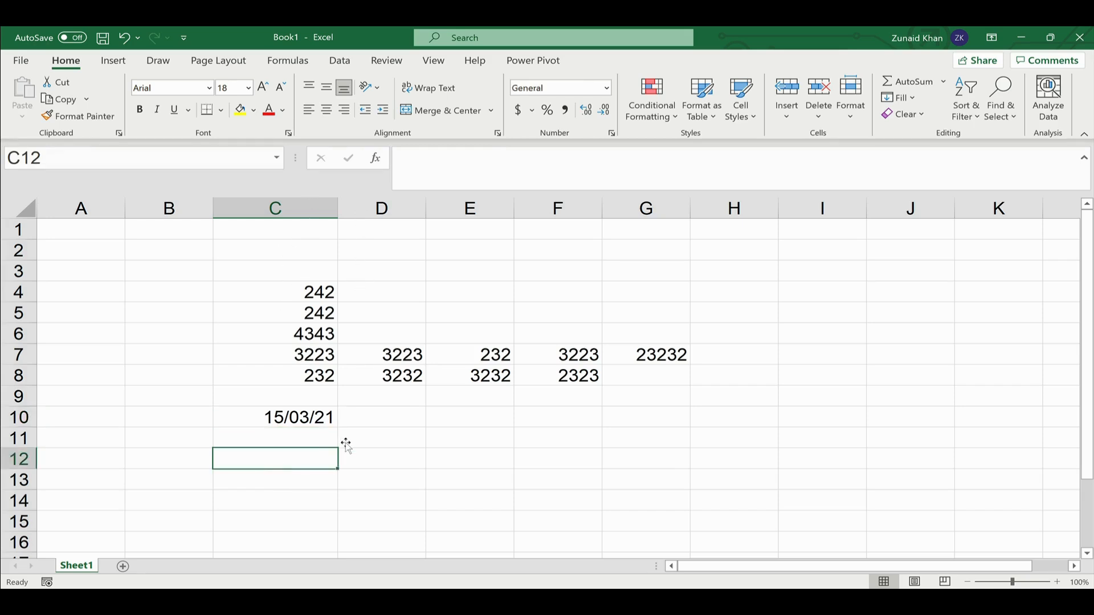
type("hello")
key("Return")
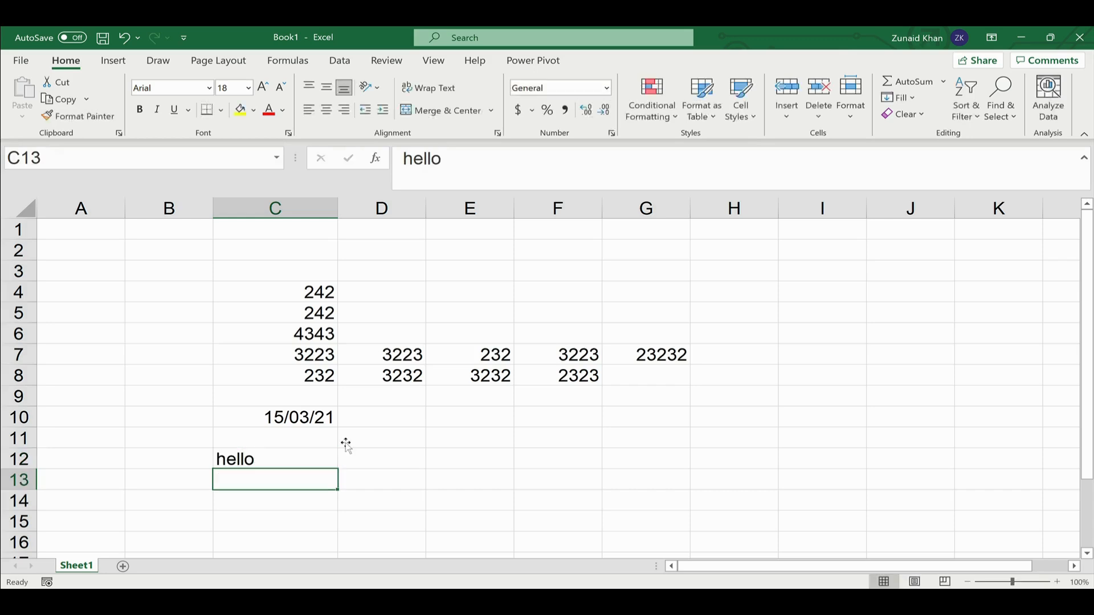
left_click(263, 456)
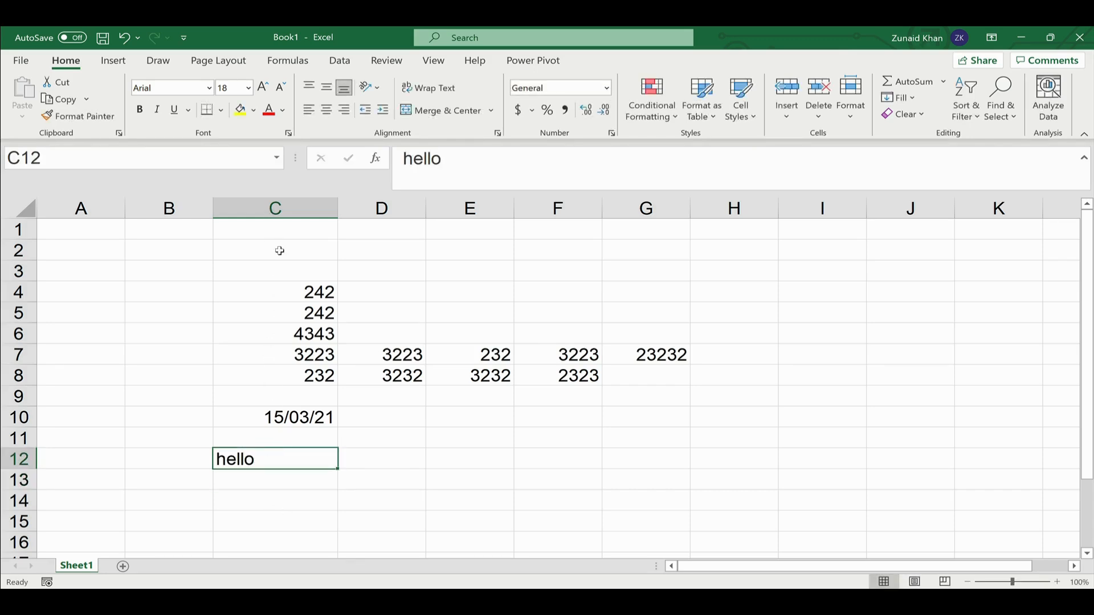
- Review the values in C4, C10 and C12, then move down to C14
left_click(308, 288)
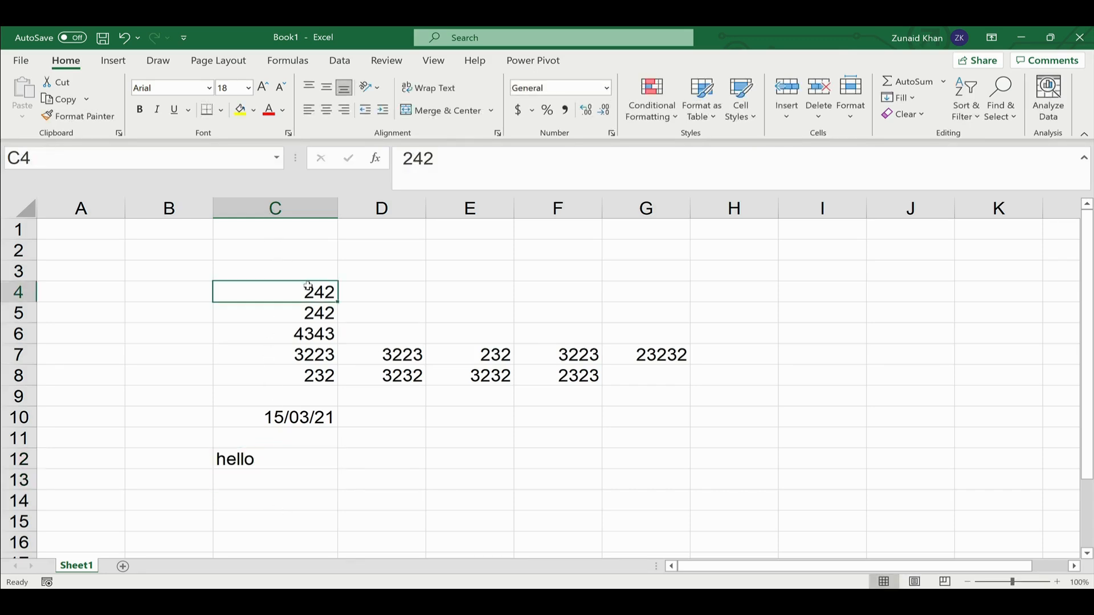
left_click(317, 420)
left_click(291, 460)
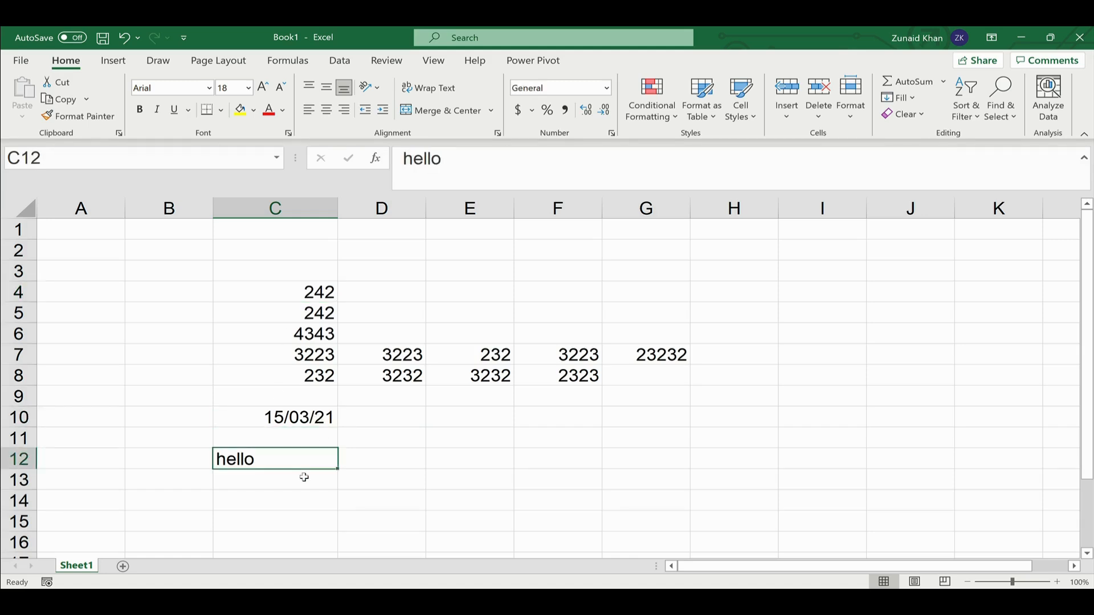
left_click(298, 486)
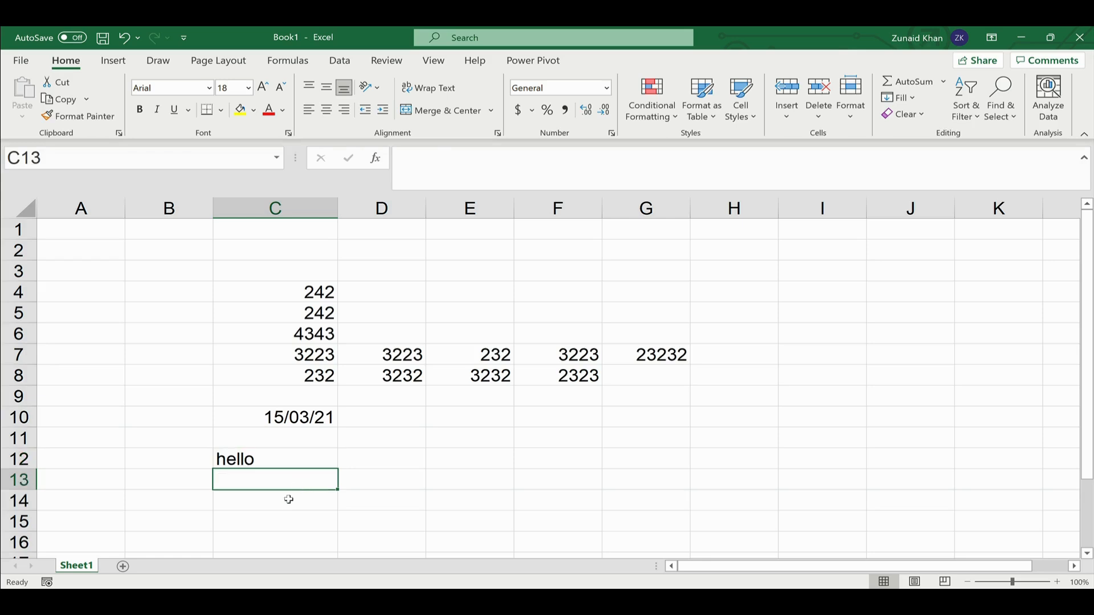
left_click(289, 499)
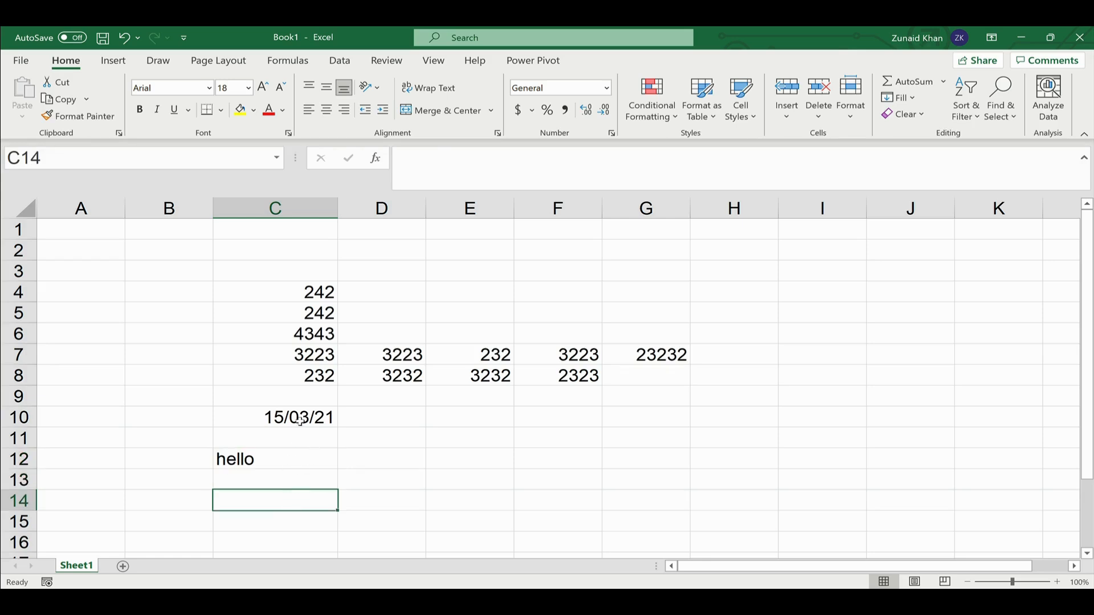
- Enter a phone-style number starting with 0 in C14 and see Excel drop the zero
left_click(268, 483)
left_click(281, 504)
type("0115556666")
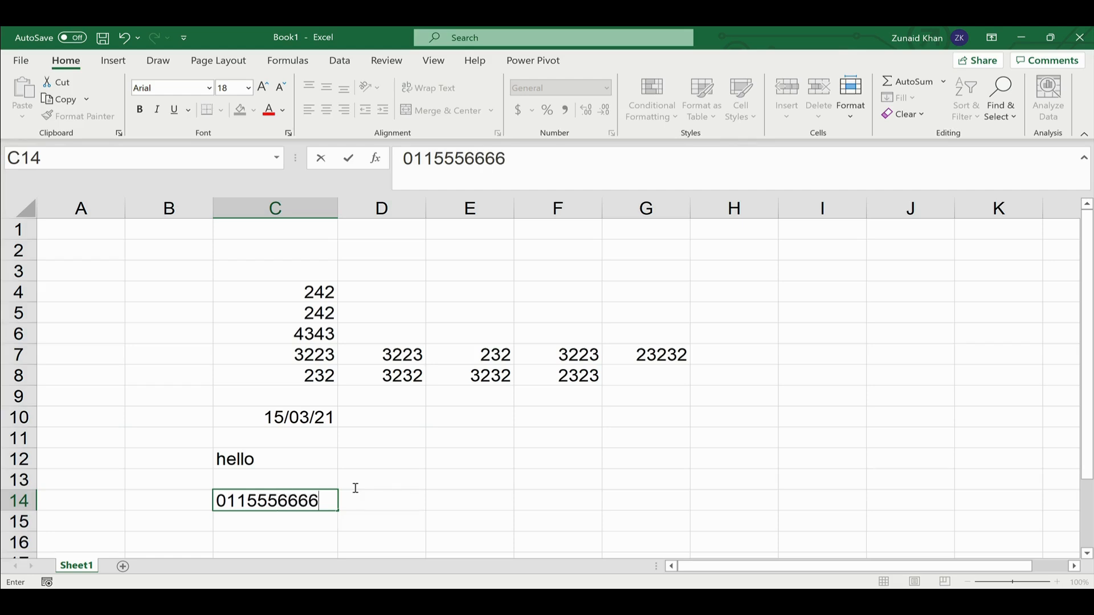
key("Return")
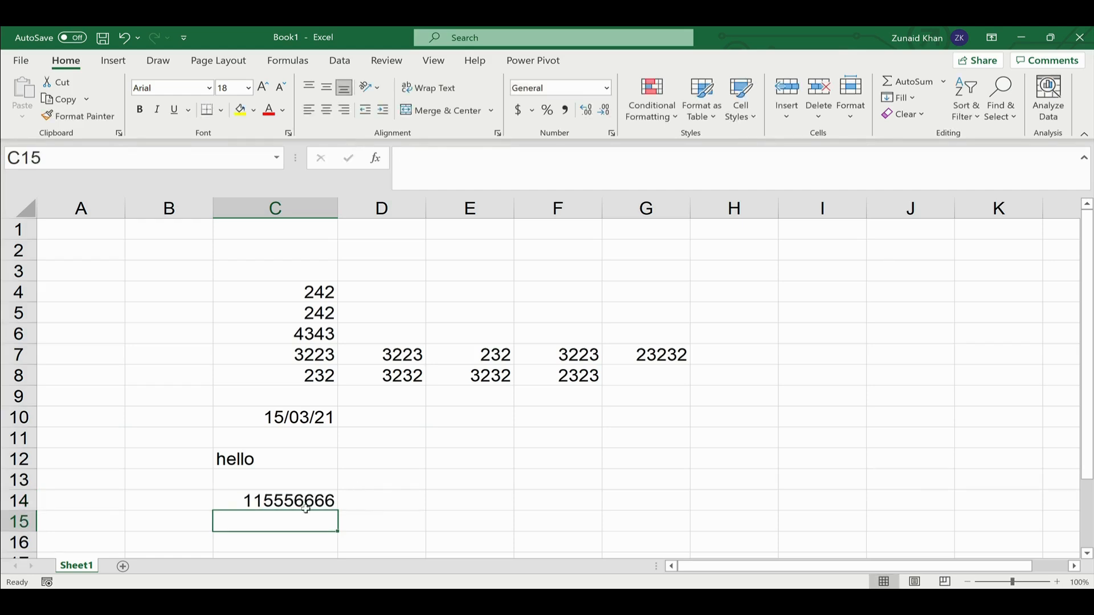
left_click(239, 501)
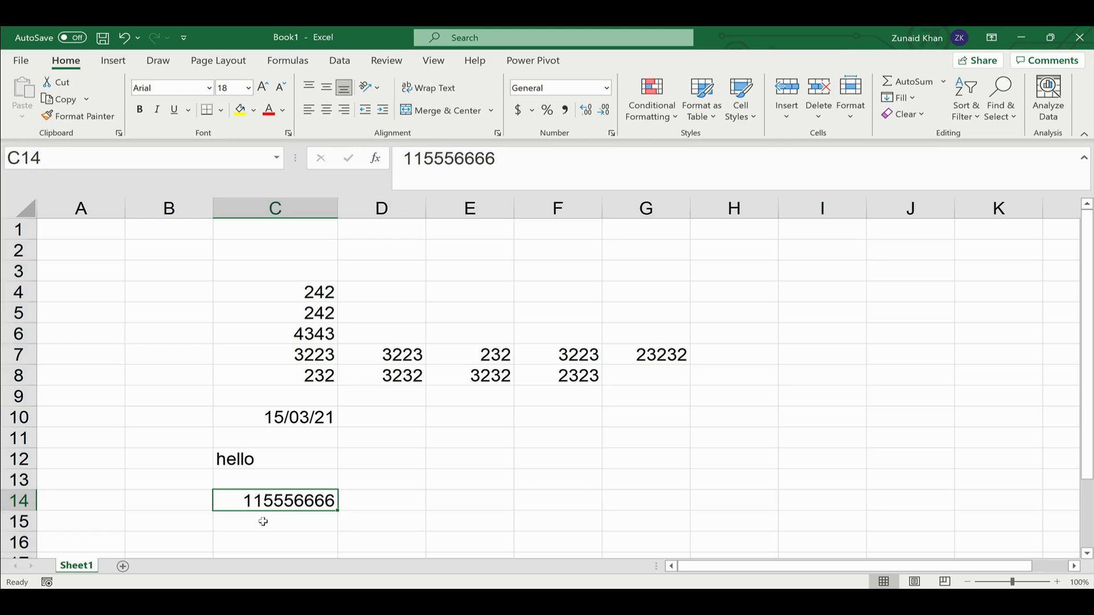
left_click(265, 522)
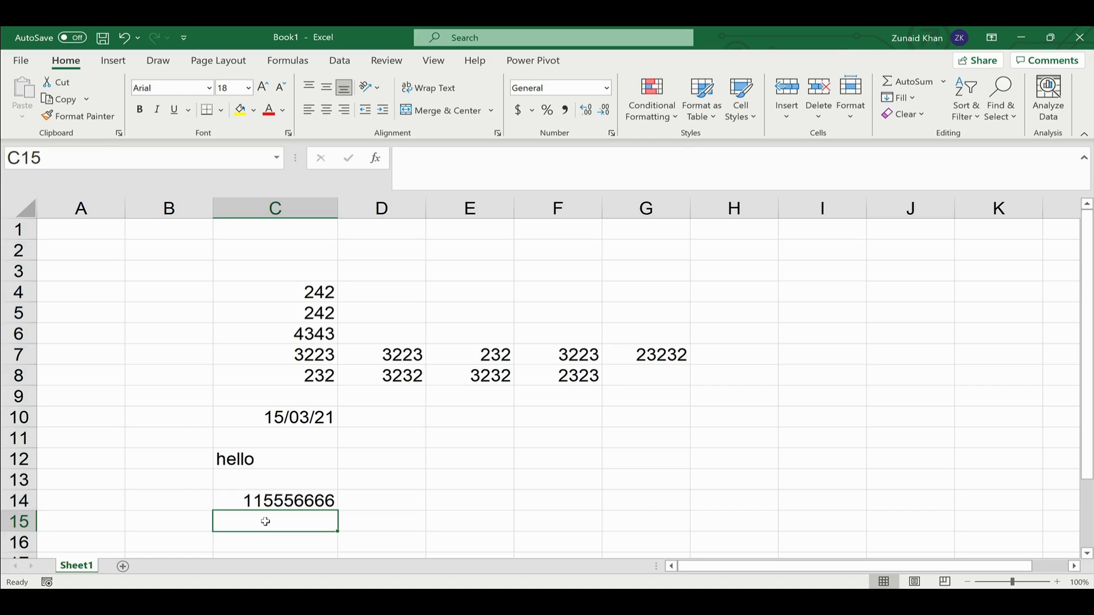
- Store the phone-style number in C16 as text with a leading apostrophe, keeping its zero
key("Return")
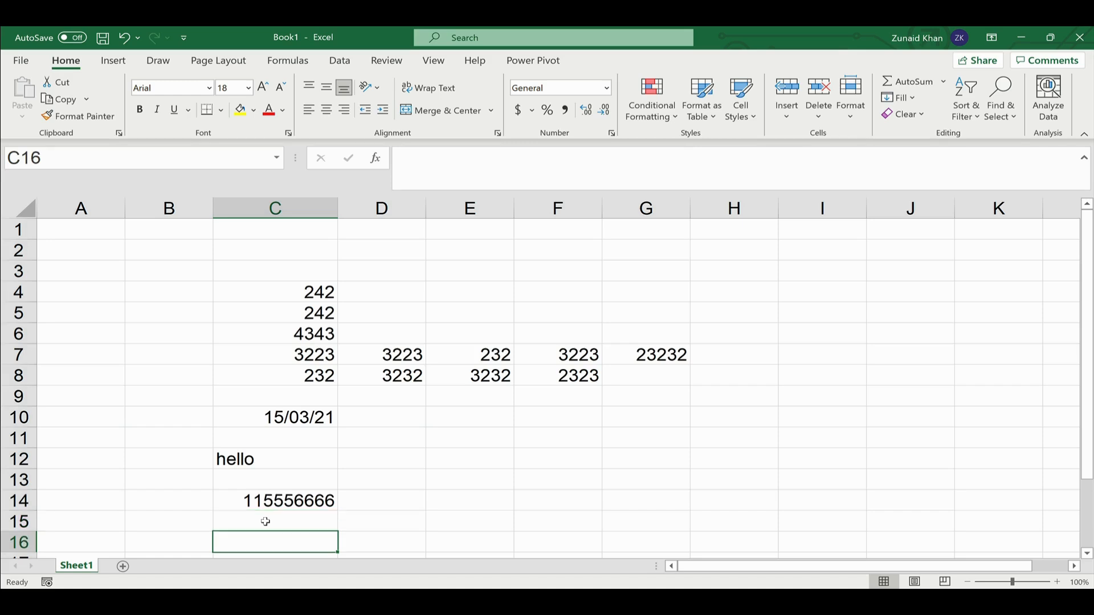
scroll(265, 522, "down", 1)
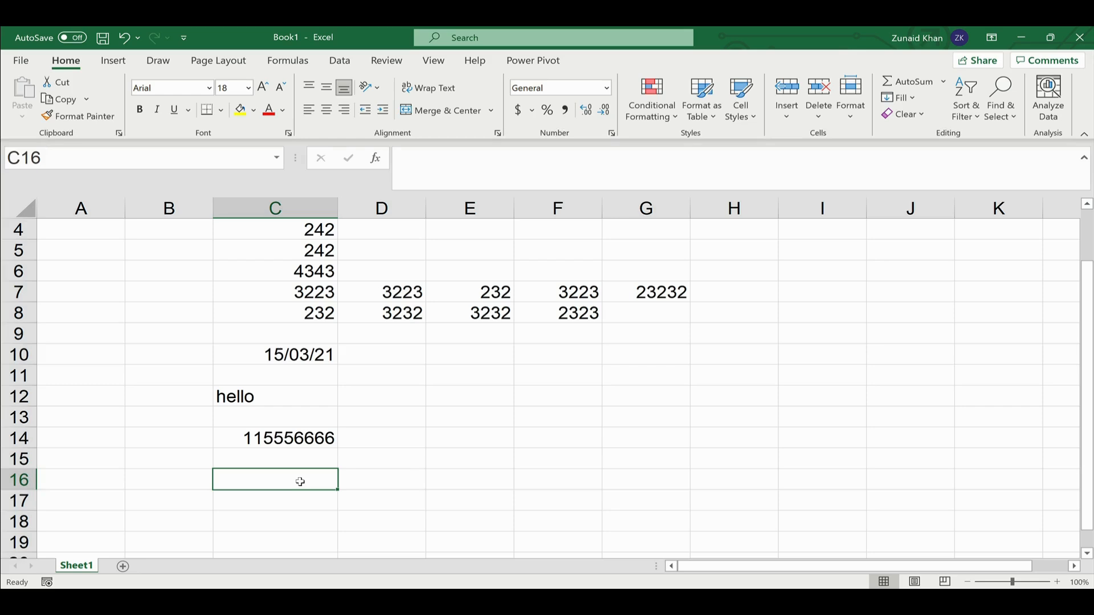
type("'")
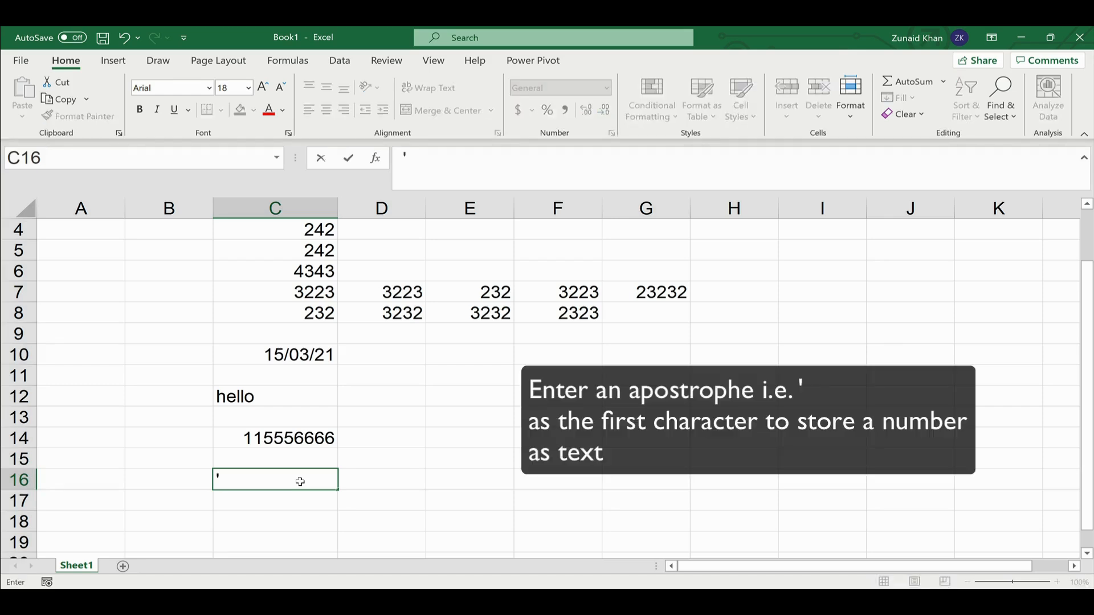
type("0115556666")
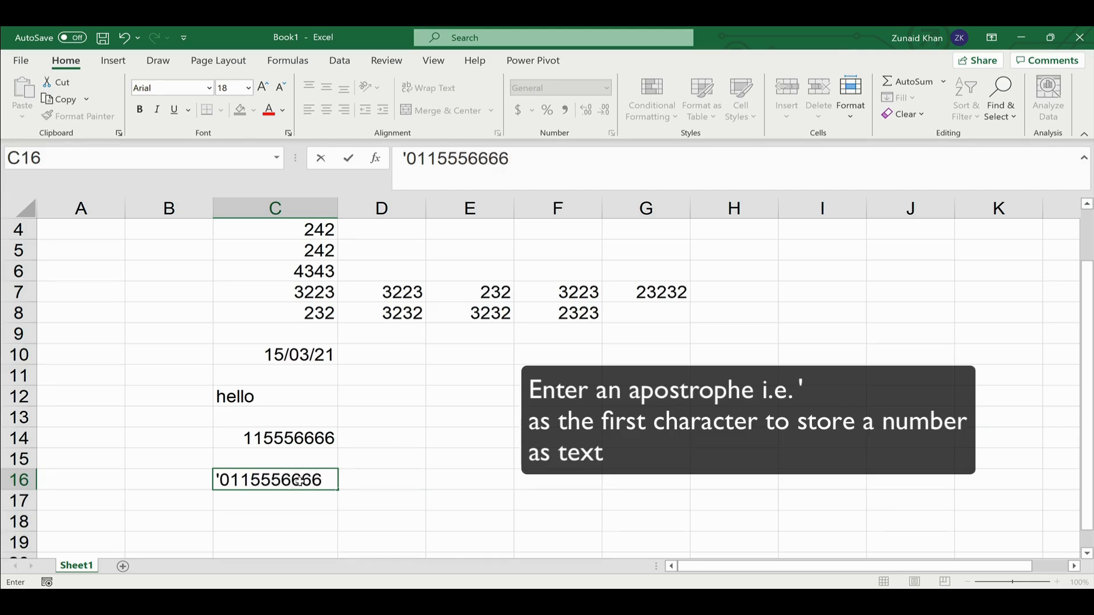
key("Return")
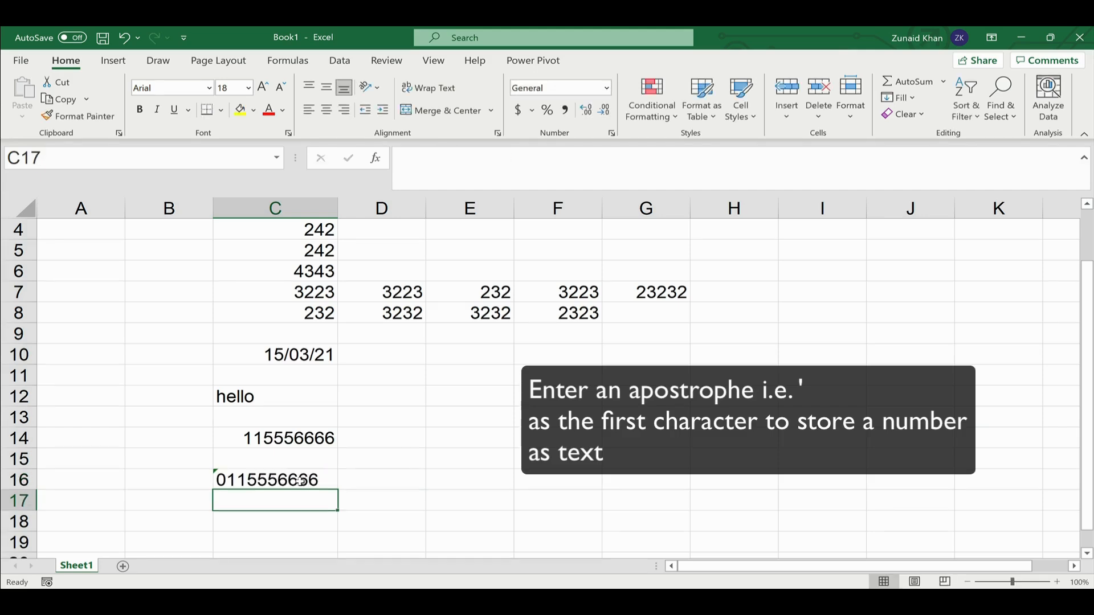
key("Up")
key("Up")
key("Down")
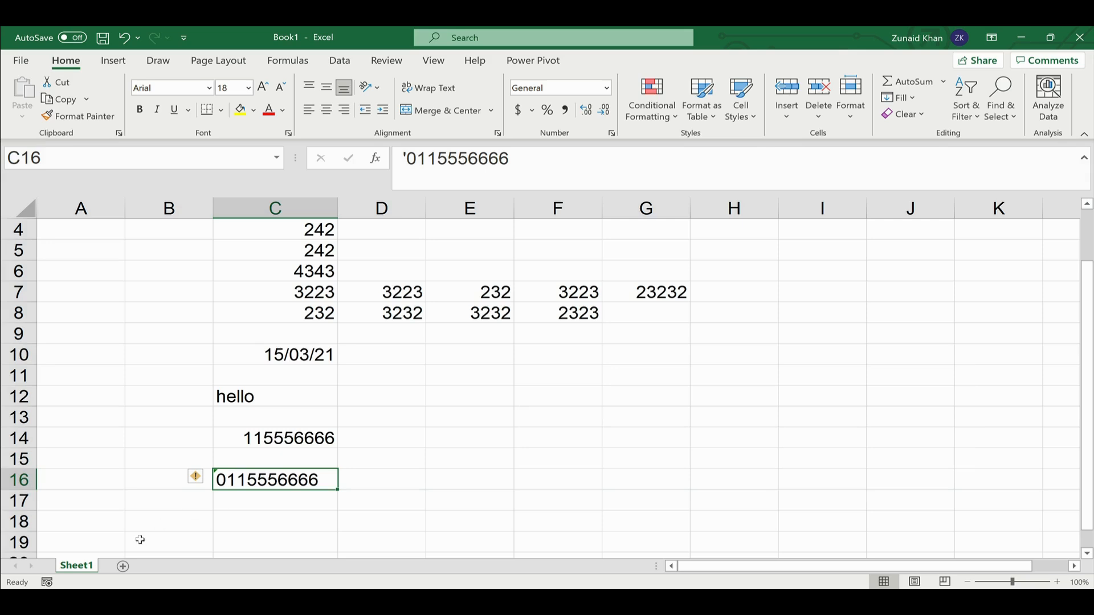
- View the Number Stored as Text error options, then widen column C slightly
left_click(197, 479)
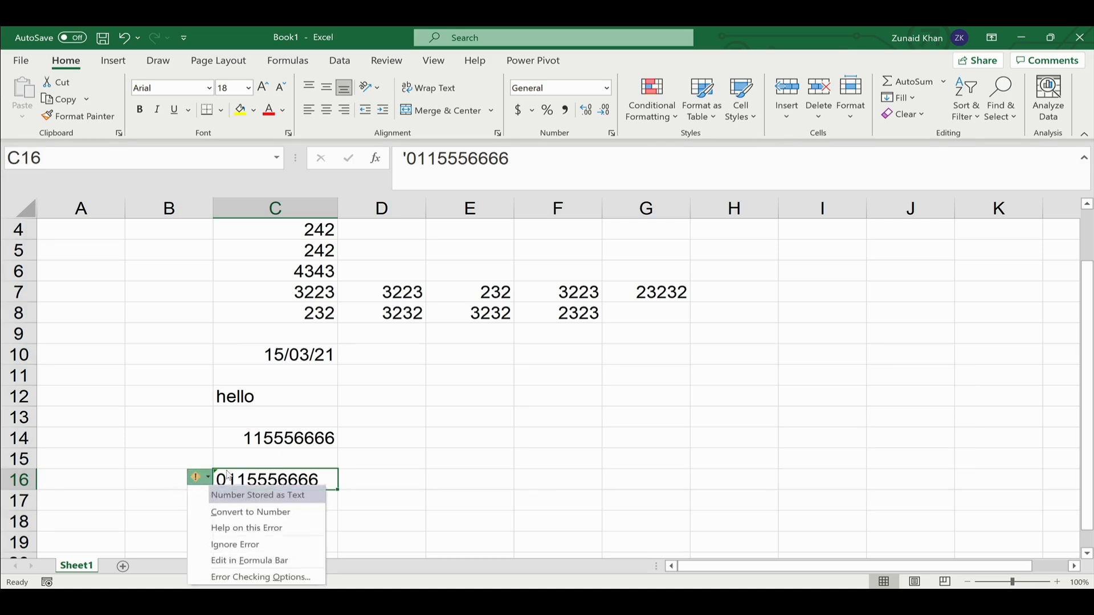
left_click(269, 484)
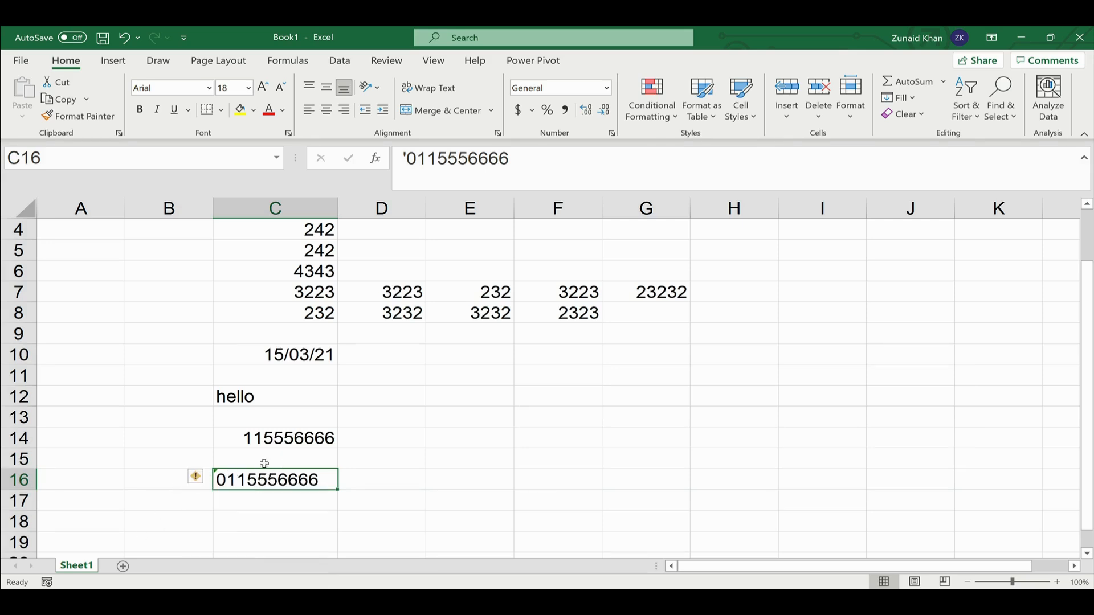
scroll(275, 501, "down", 1)
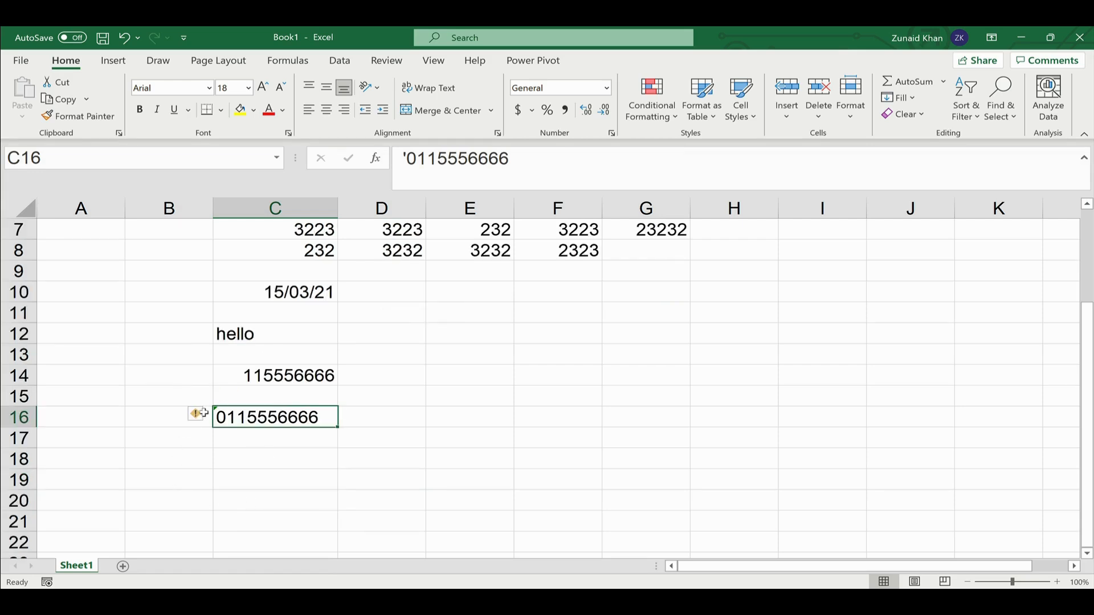
left_click(258, 442)
left_click(258, 417)
scroll(256, 417, "up", 2)
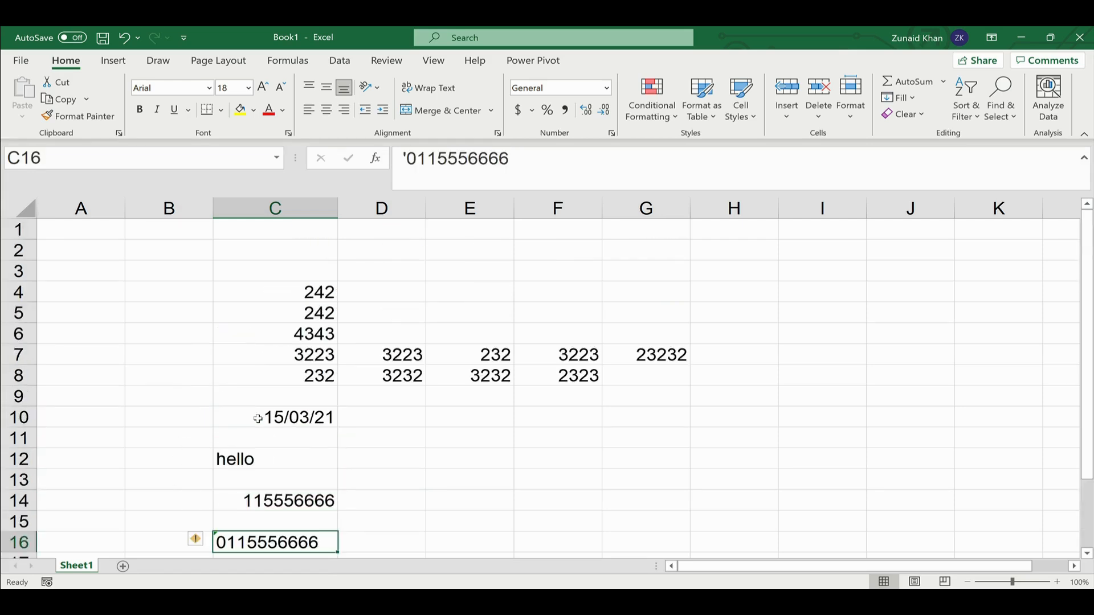
scroll(254, 434, "down", 2)
scroll(255, 438, "up", 1)
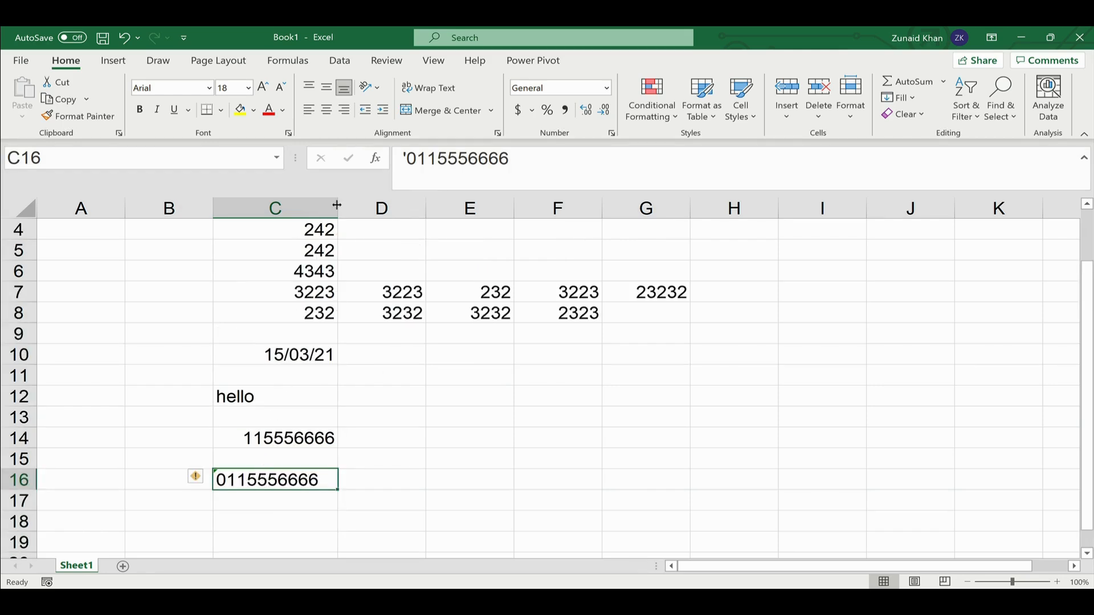
left_click_drag(337, 205, 341, 206)
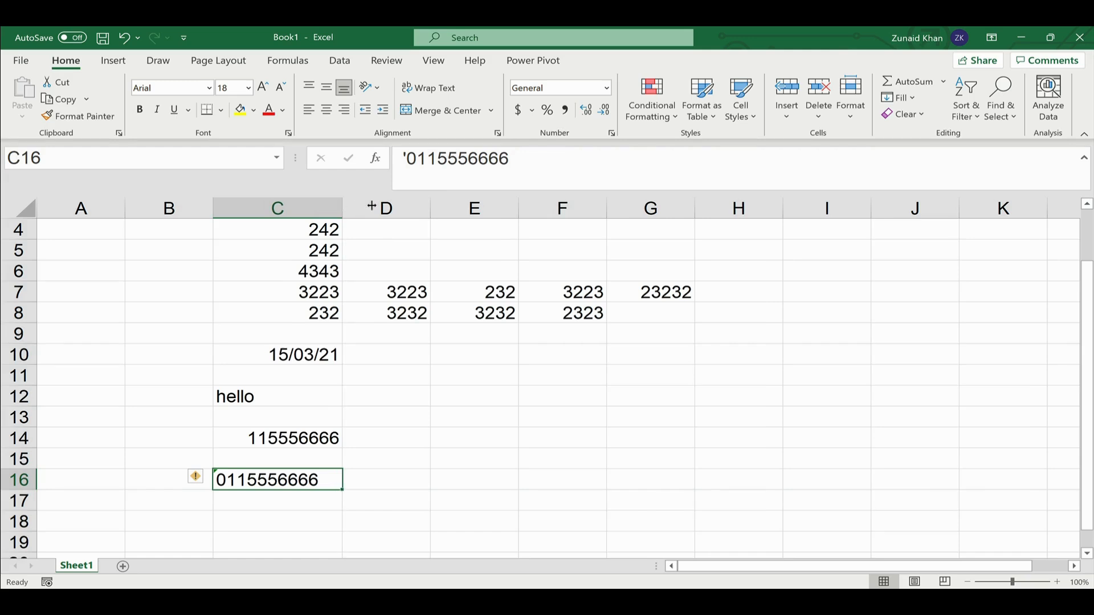
- Drag column C much wider, then check the numbers in C14 and C16
left_click_drag(343, 206, 402, 210)
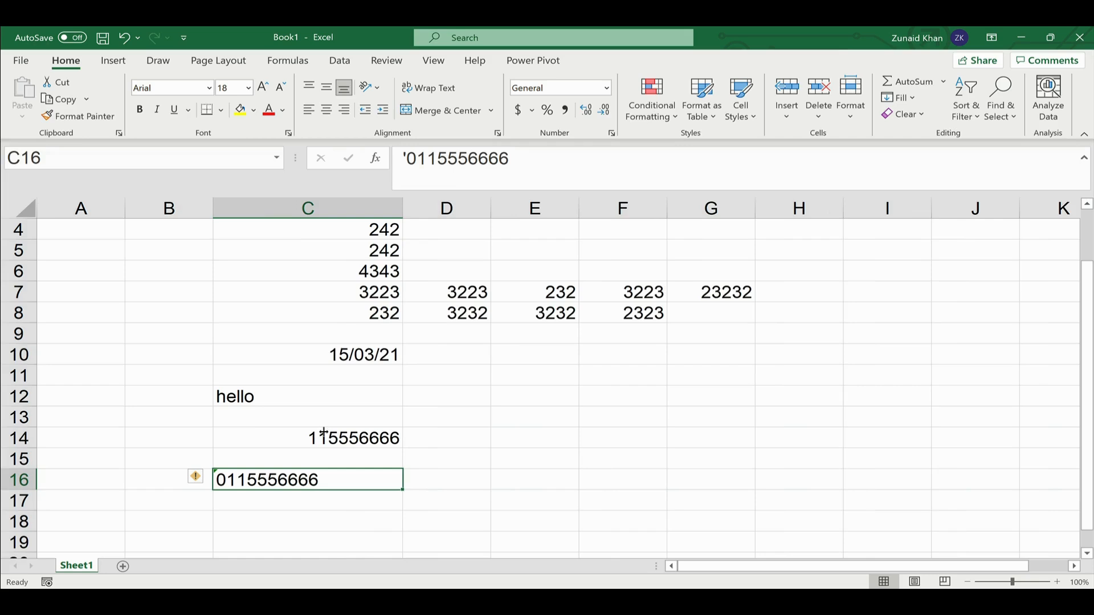
left_click(248, 433)
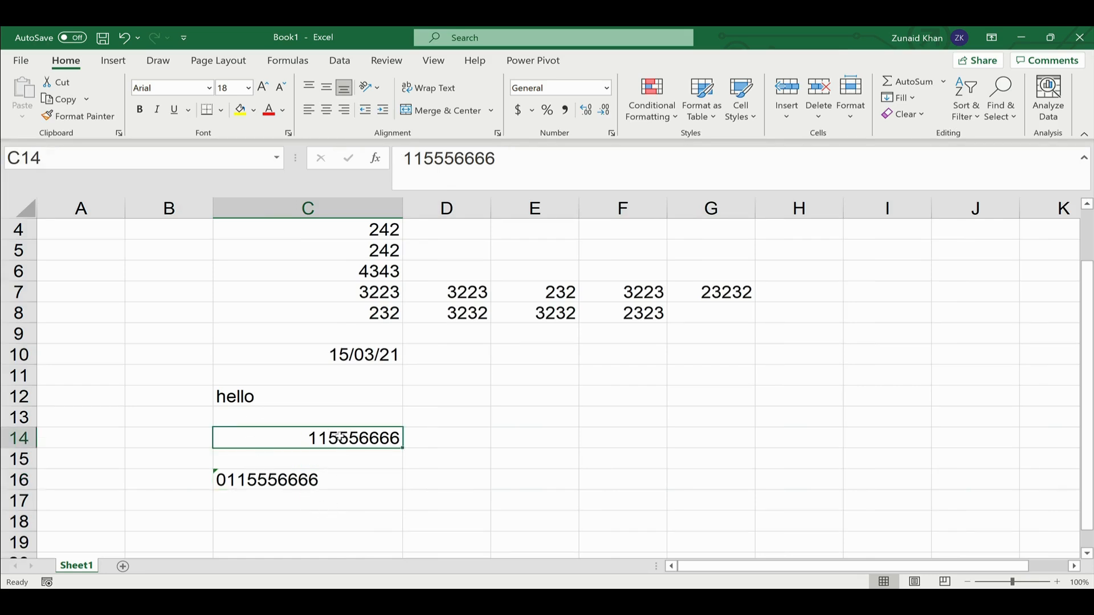
double_click(298, 436)
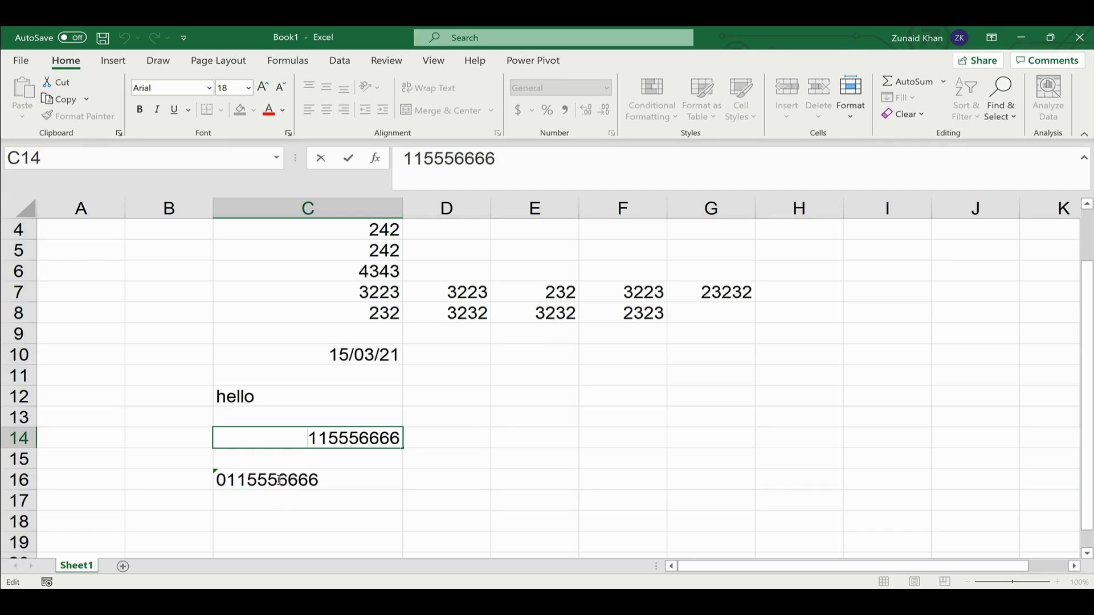
left_click(305, 458)
left_click(273, 480)
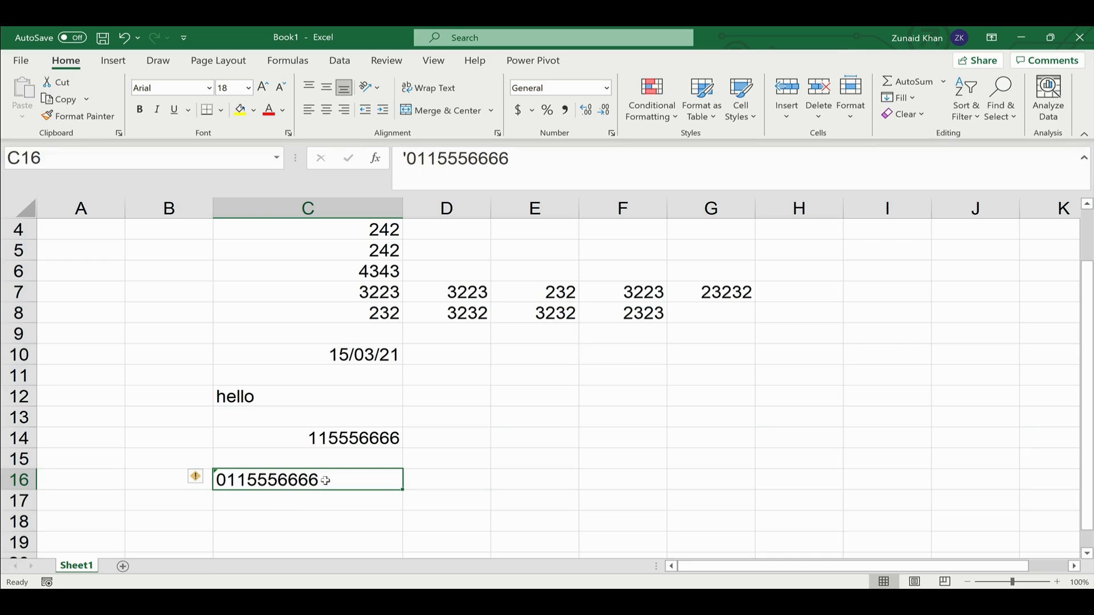
scroll(347, 455, "up", 1)
scroll(346, 455, "down", 1)
- Narrow column C to about 6.19 so C10's date and C14's number show ####
left_click_drag(402, 207, 264, 204)
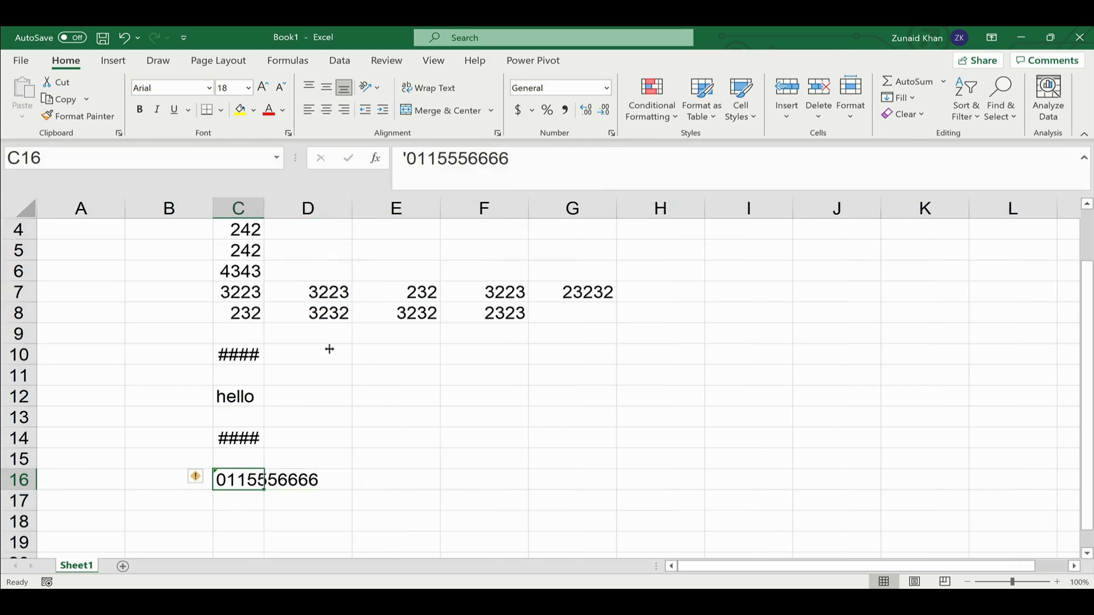
left_click(236, 354)
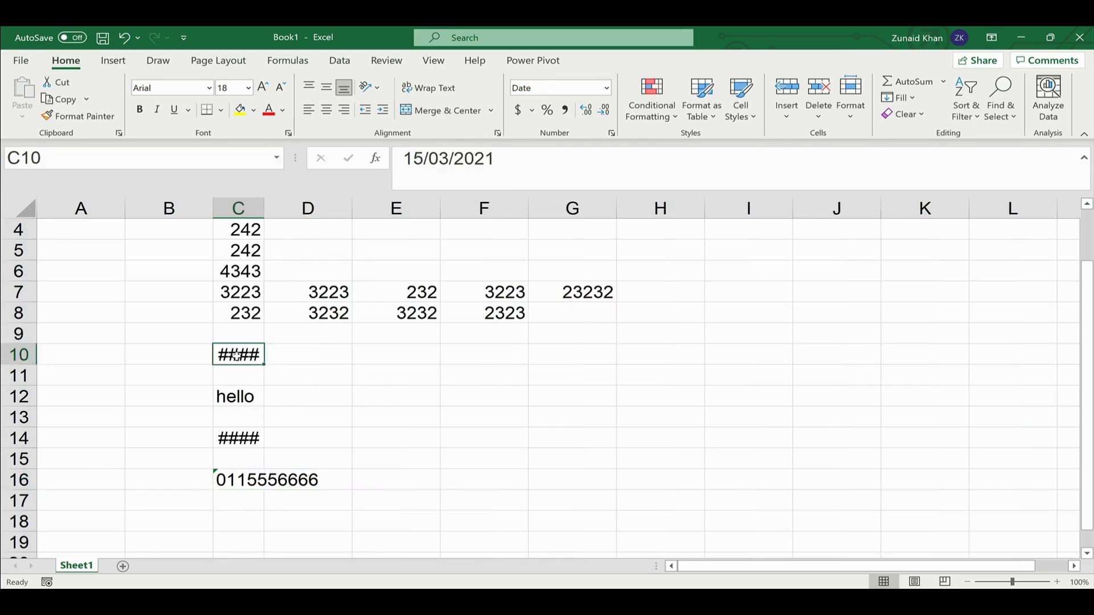
left_click(226, 440)
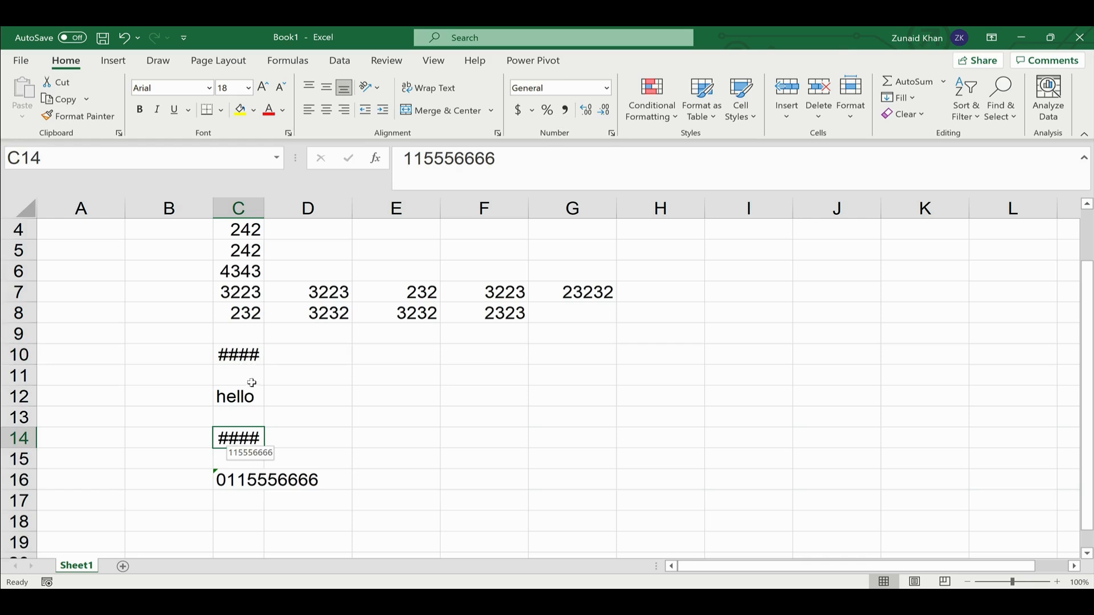
left_click(253, 361)
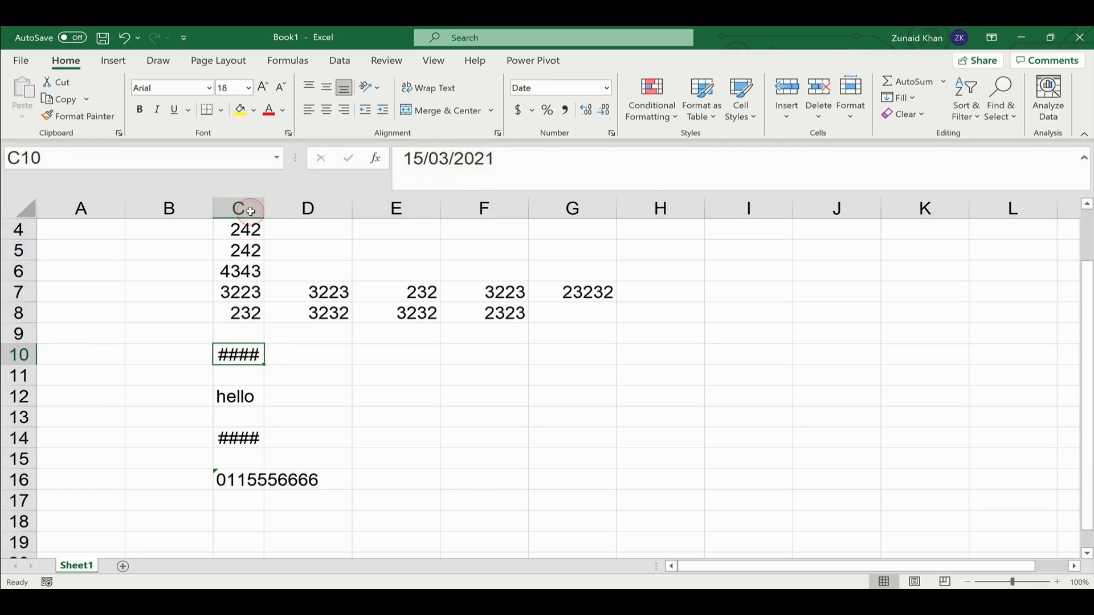
left_click(234, 438)
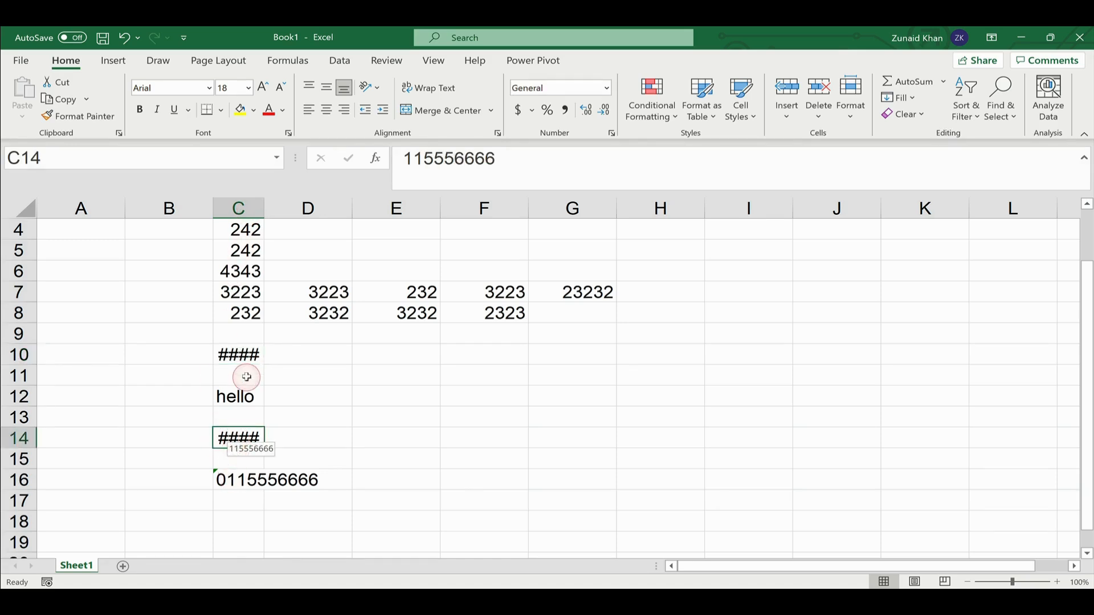
left_click(238, 394)
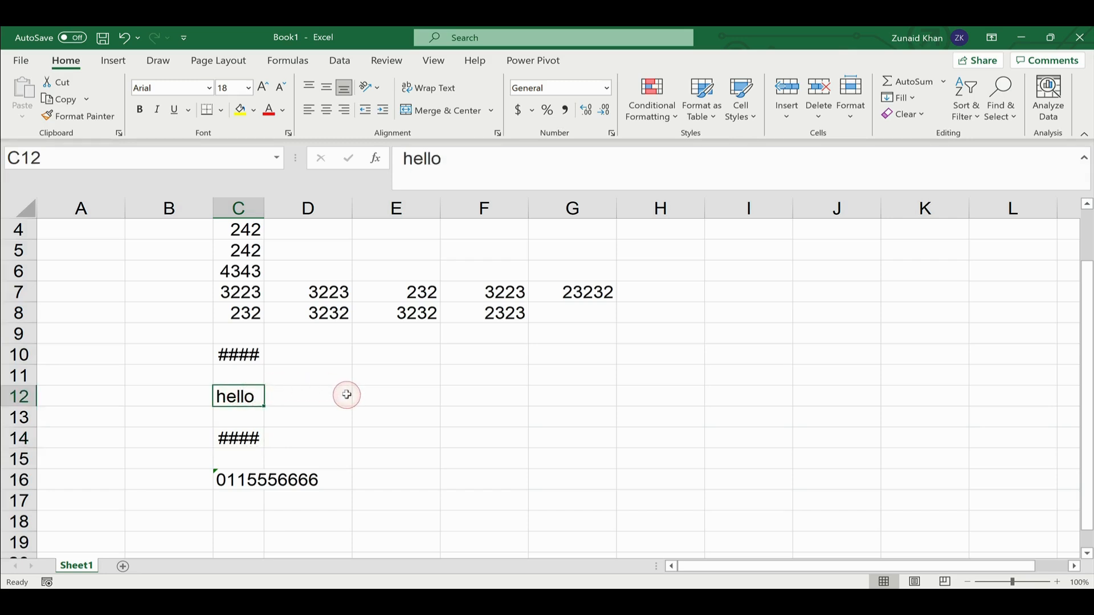
left_click(240, 356)
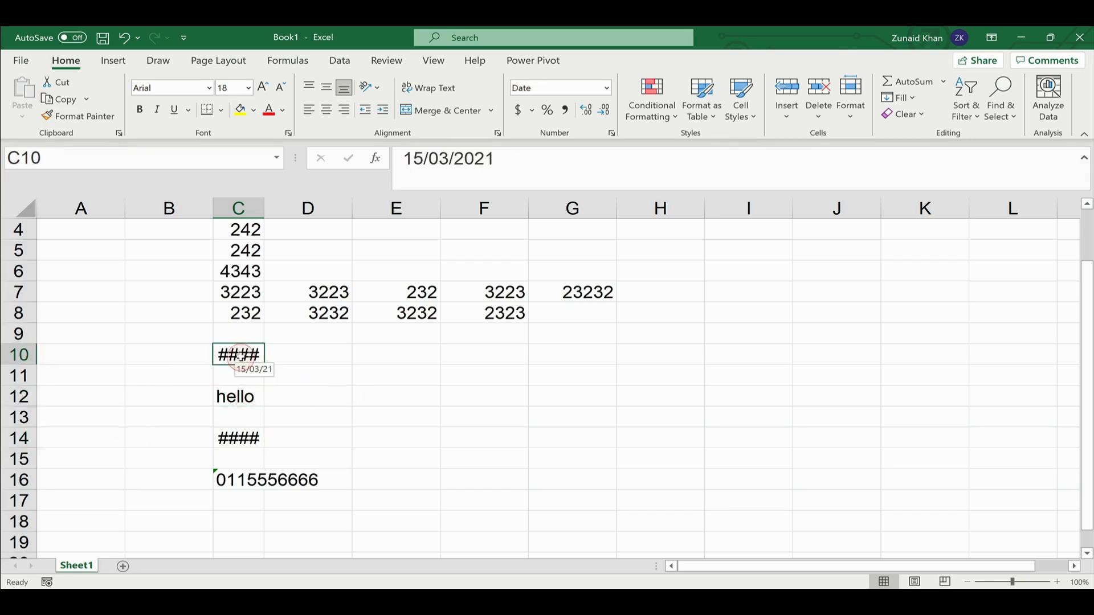
left_click(237, 393)
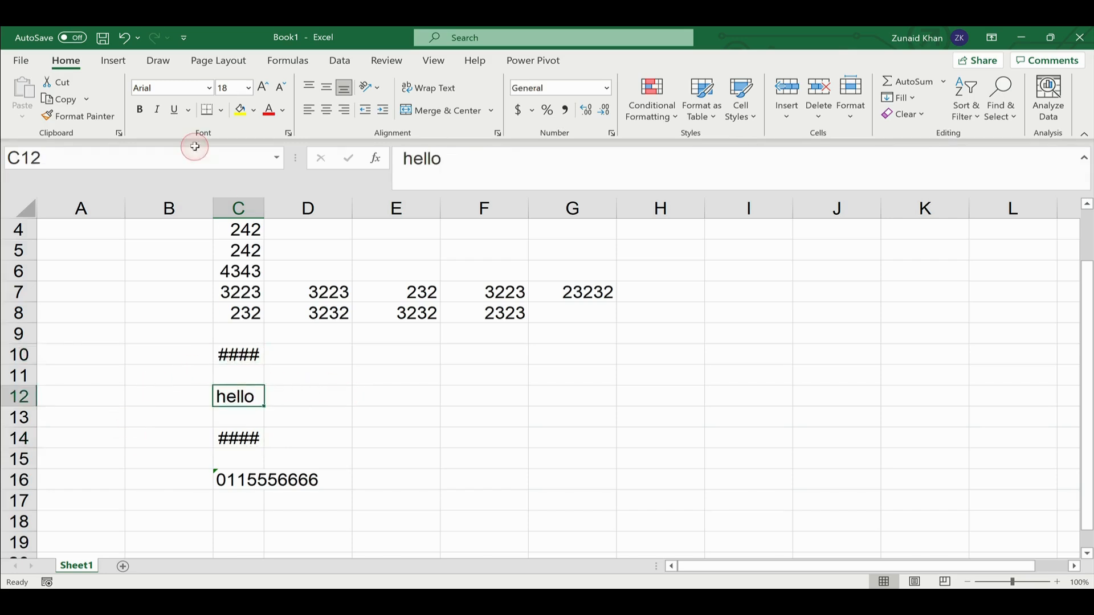
- Extend C12's text to 'hello there world' so it overflows into D12
left_click(441, 158)
type("there world")
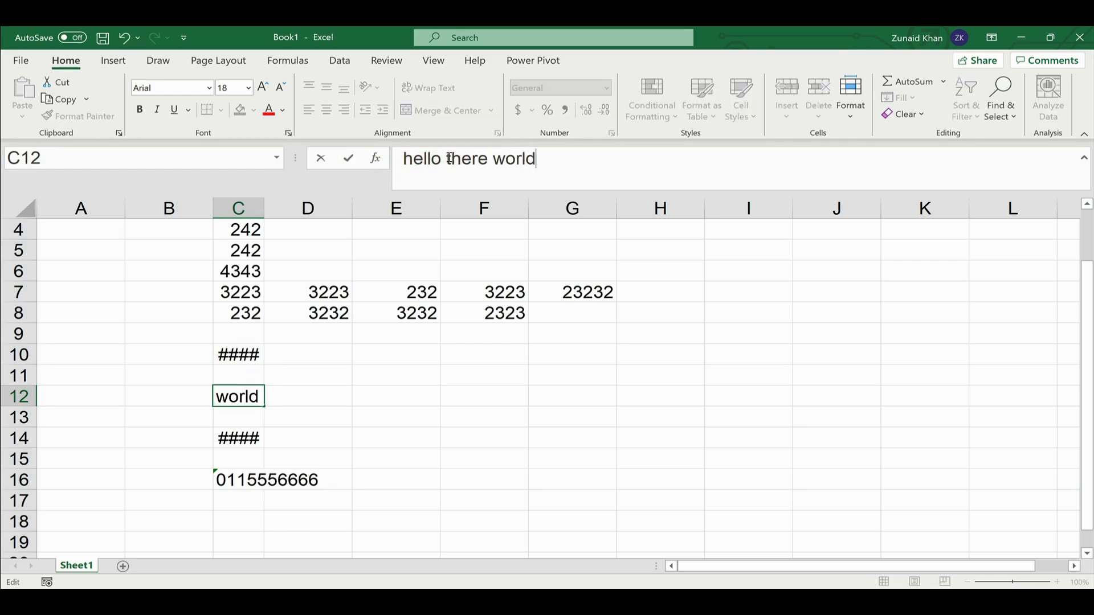
key("Return")
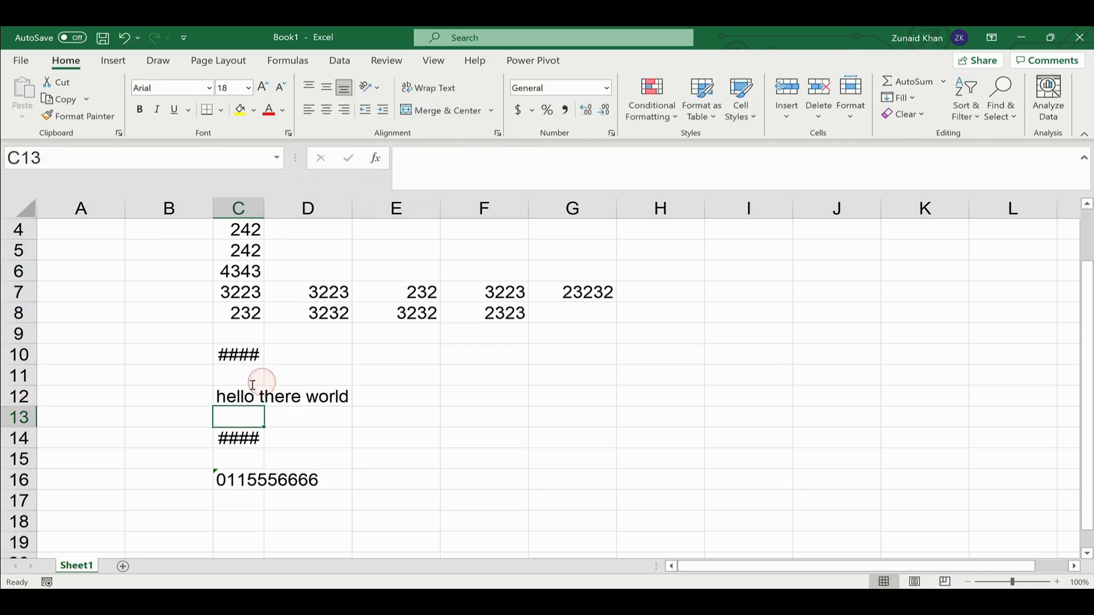
left_click(234, 393)
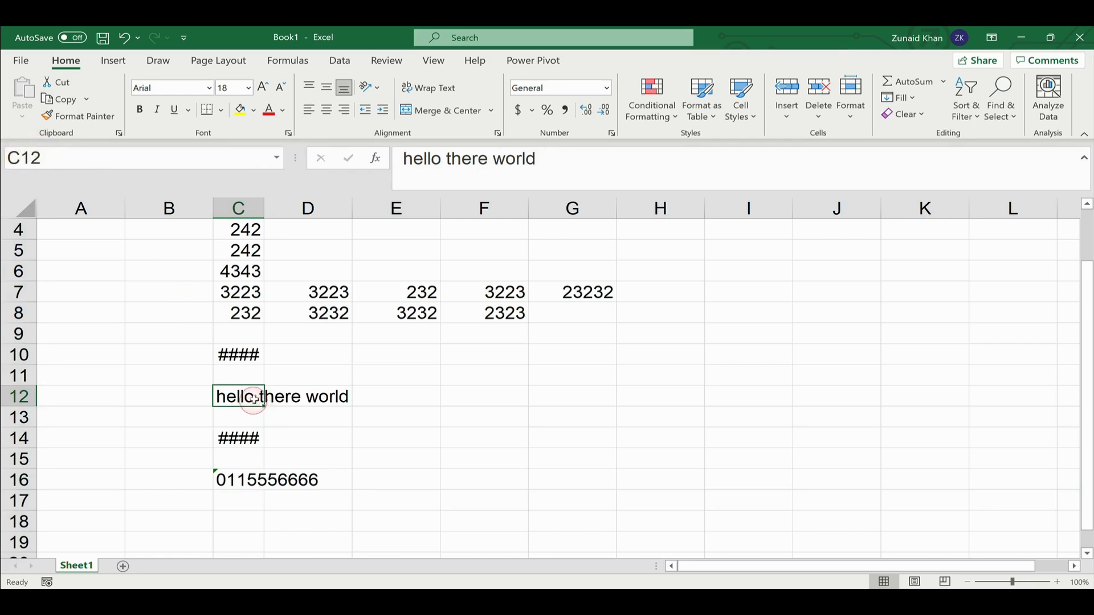
left_click(299, 394)
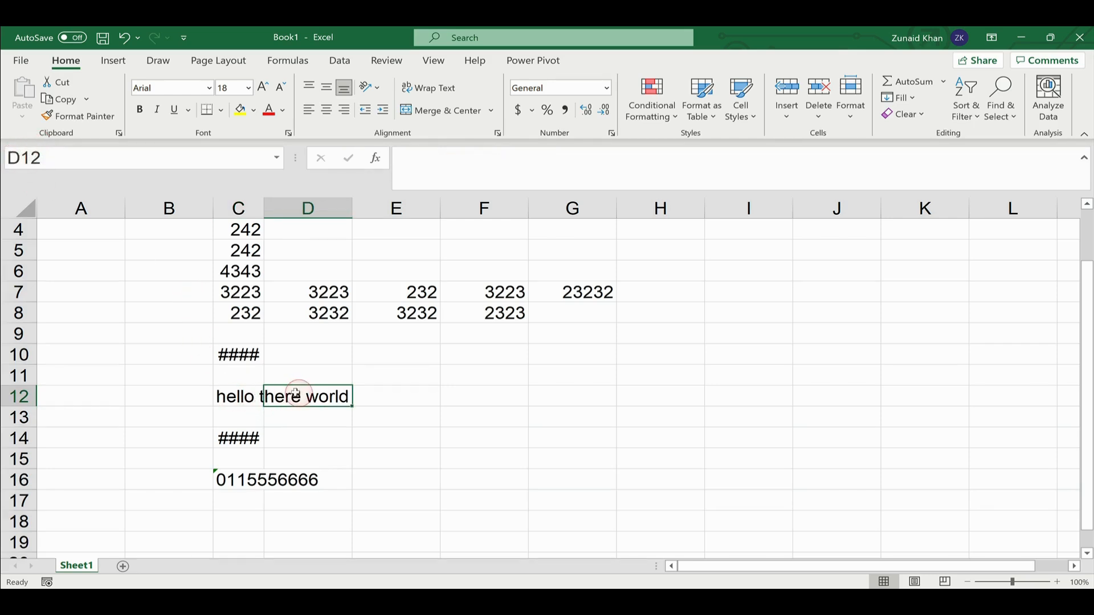
left_click(256, 393)
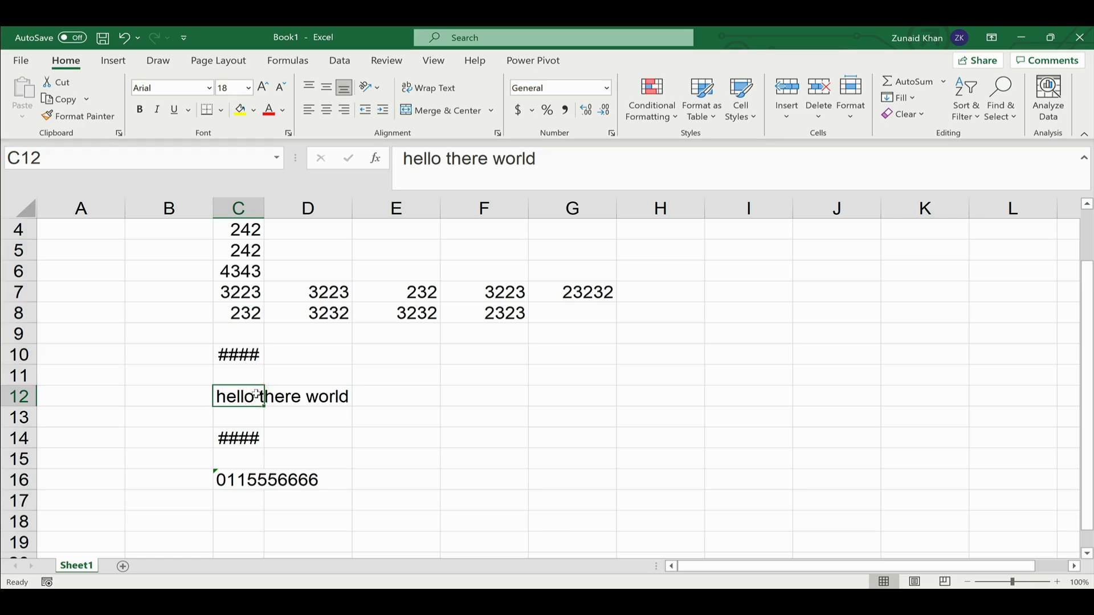
- Enter hi in D12, delete it to show the overflow, then undo to restore hi
left_click(302, 395)
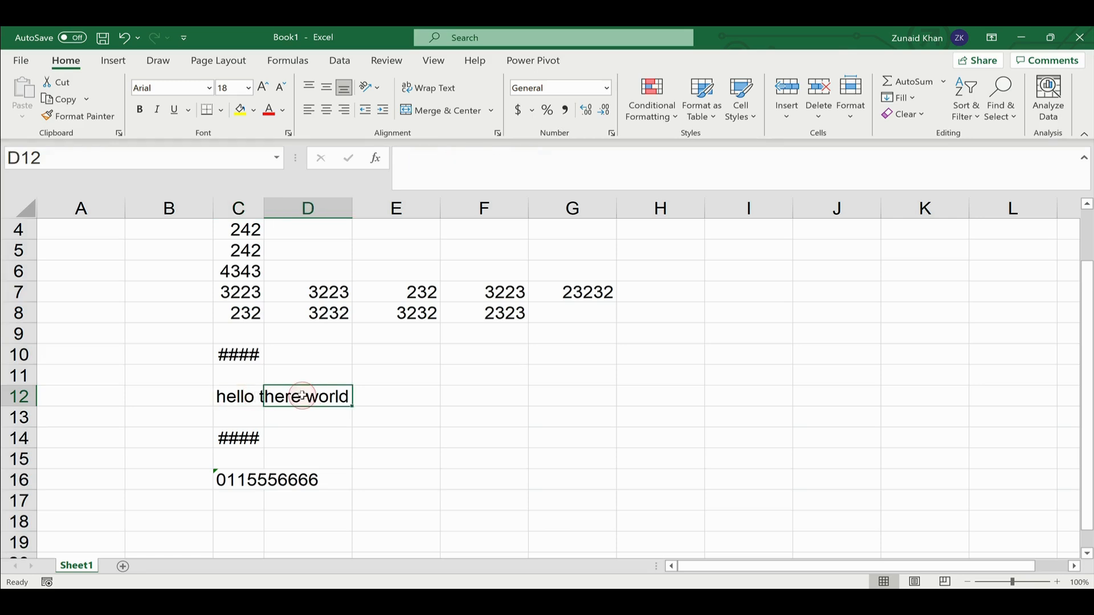
type("hi")
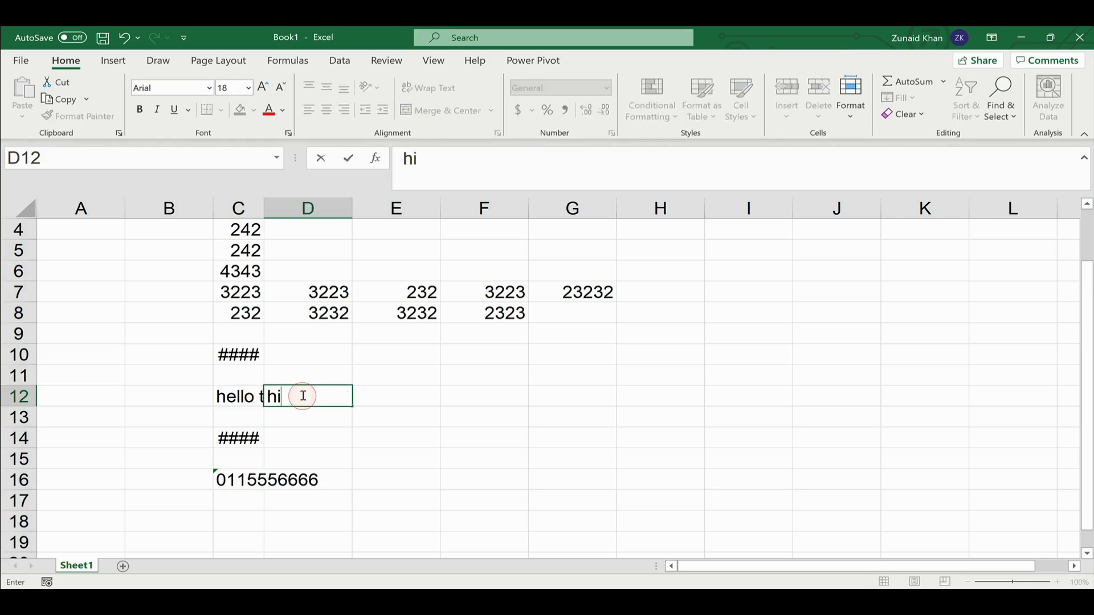
key("Return")
left_click(302, 396)
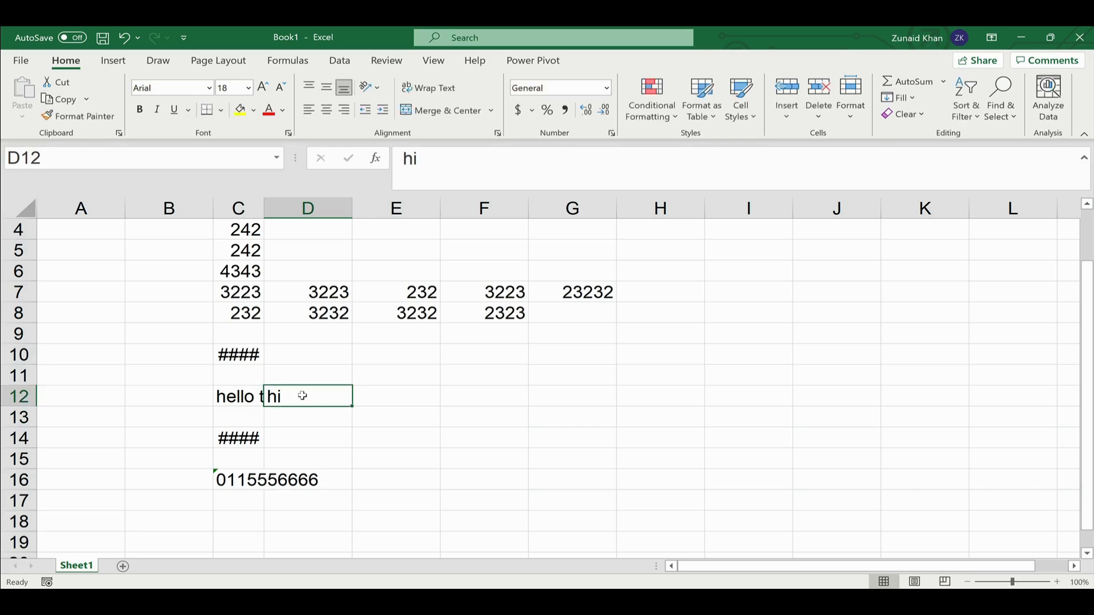
key("Left")
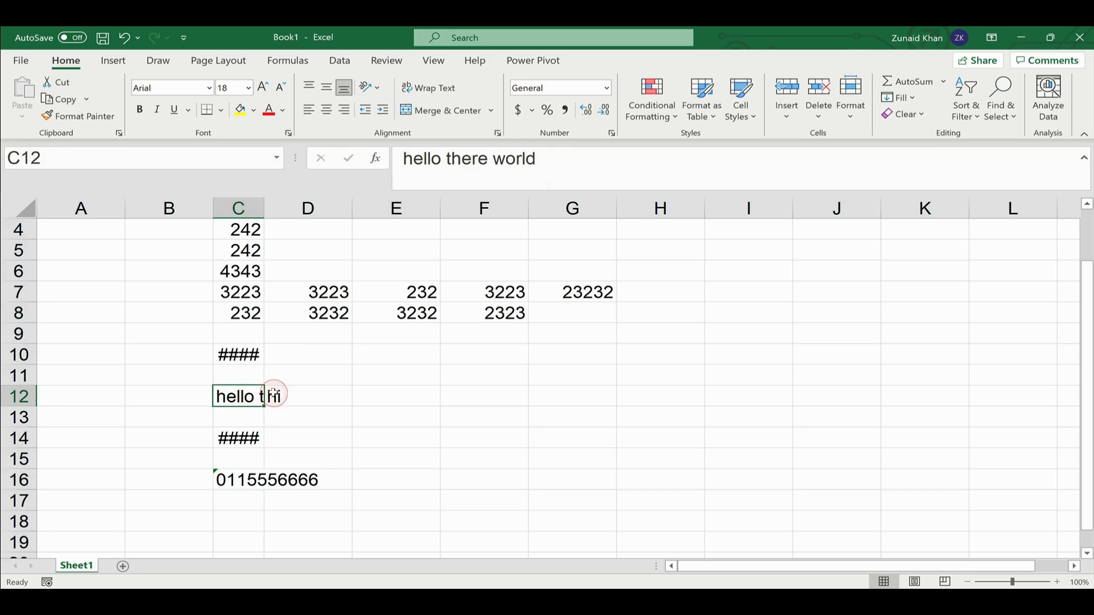
left_click(297, 395)
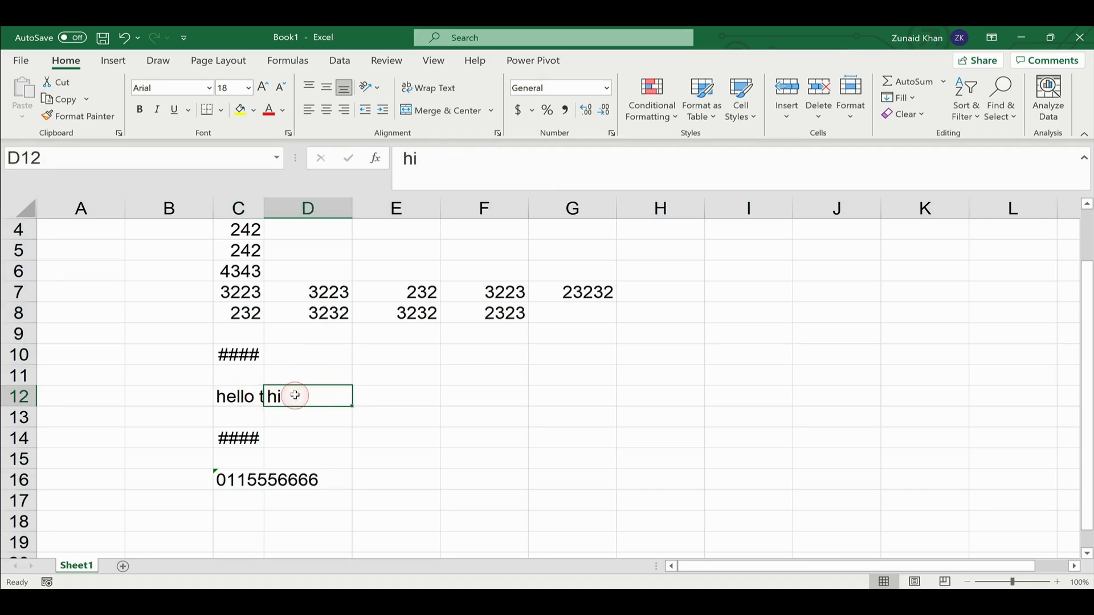
key("BackSpace")
key("Return")
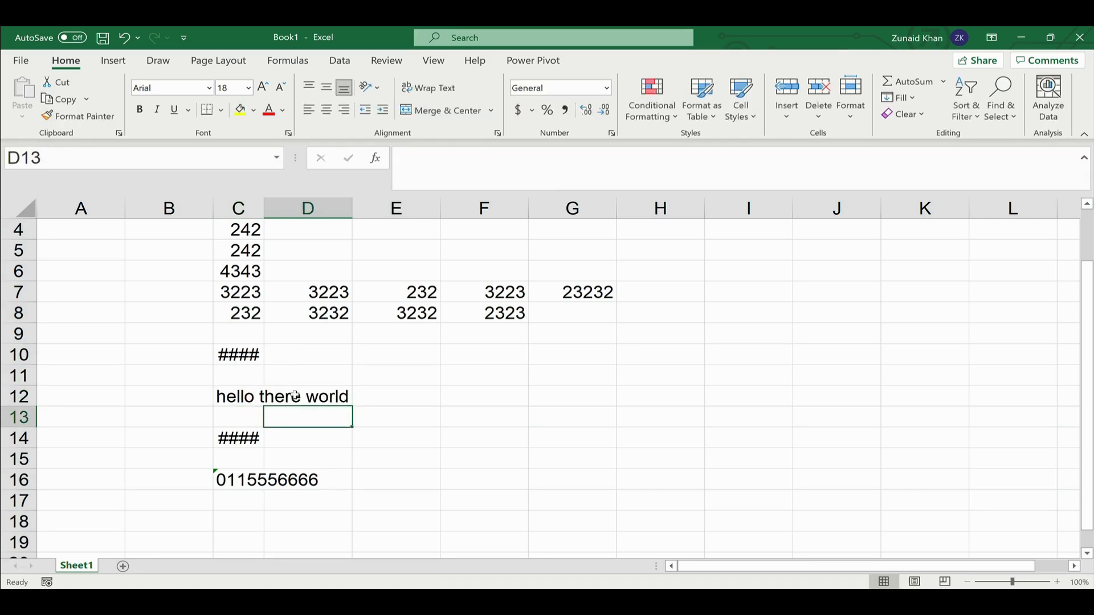
left_click(295, 396)
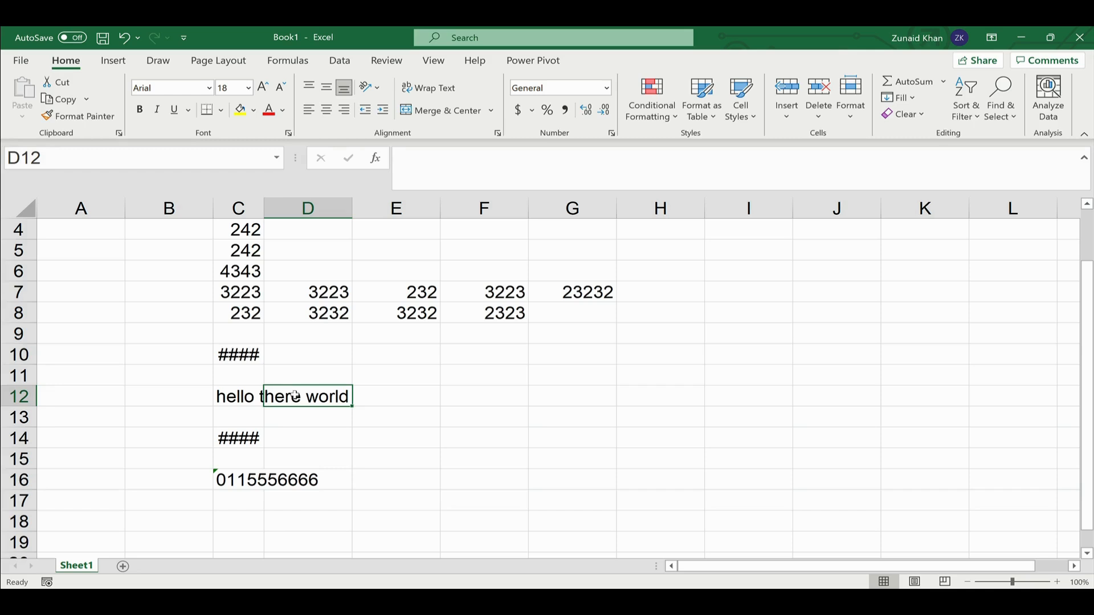
key("ctrl+z")
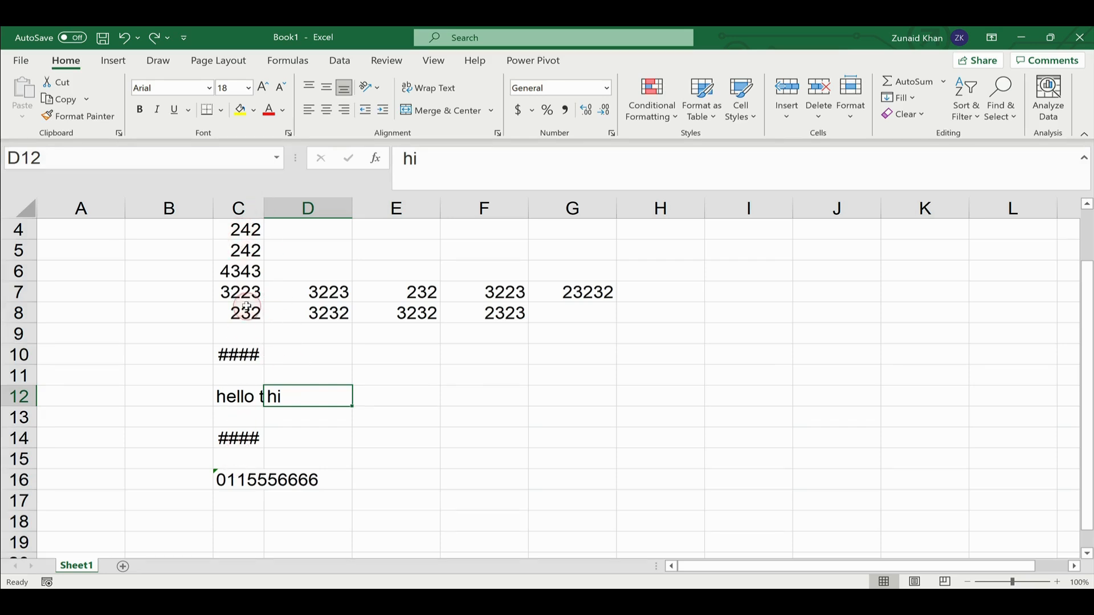
- AutoFit column C and confirm C10's date, C12's text and C14's number display fully
double_click(264, 208)
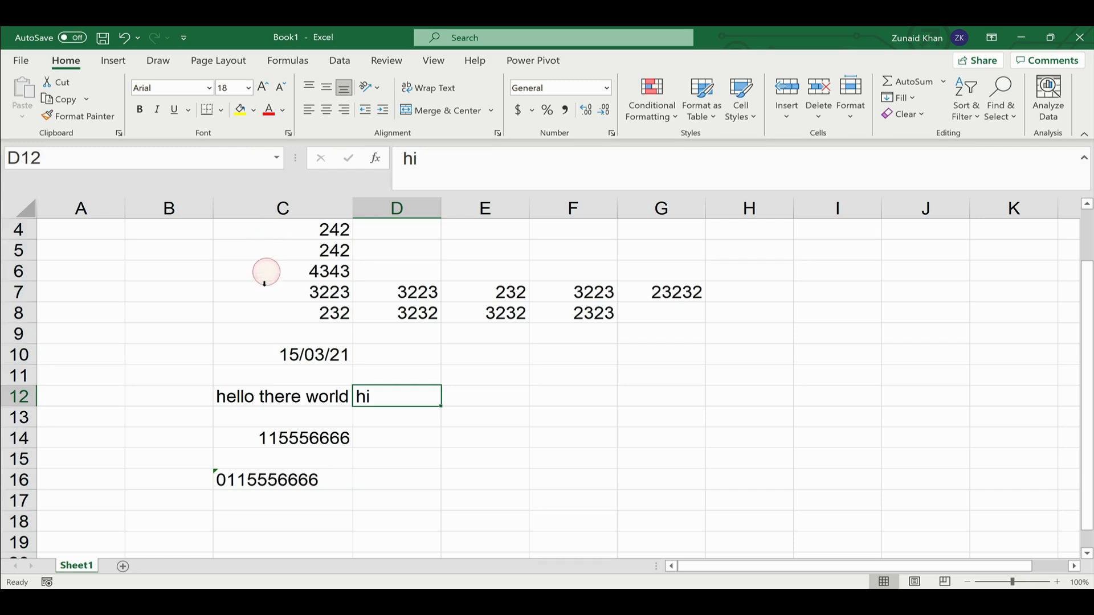
left_click(268, 358)
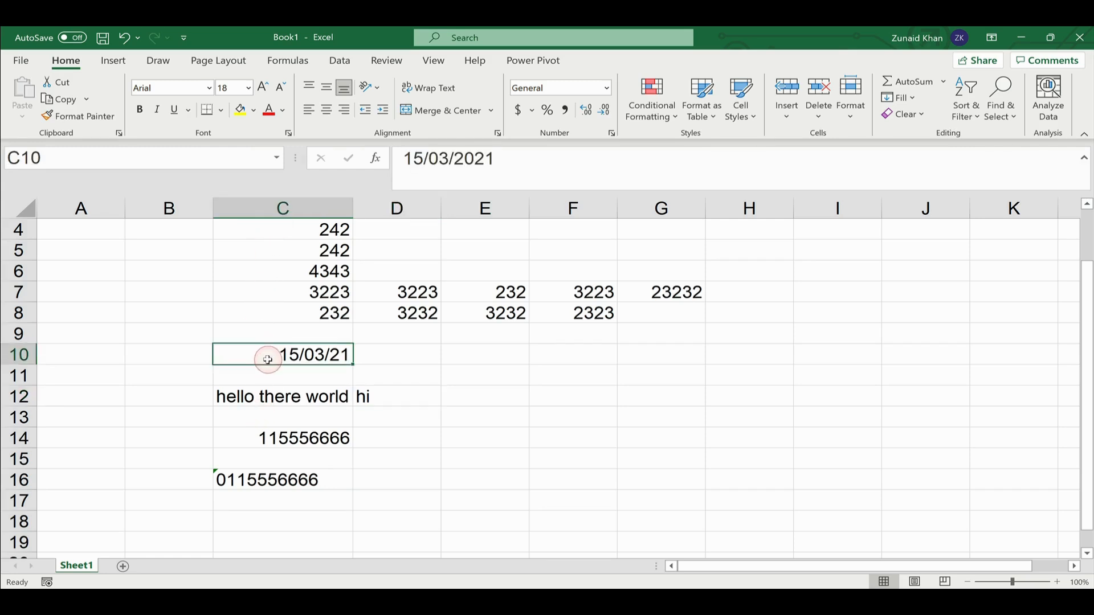
left_click(266, 402)
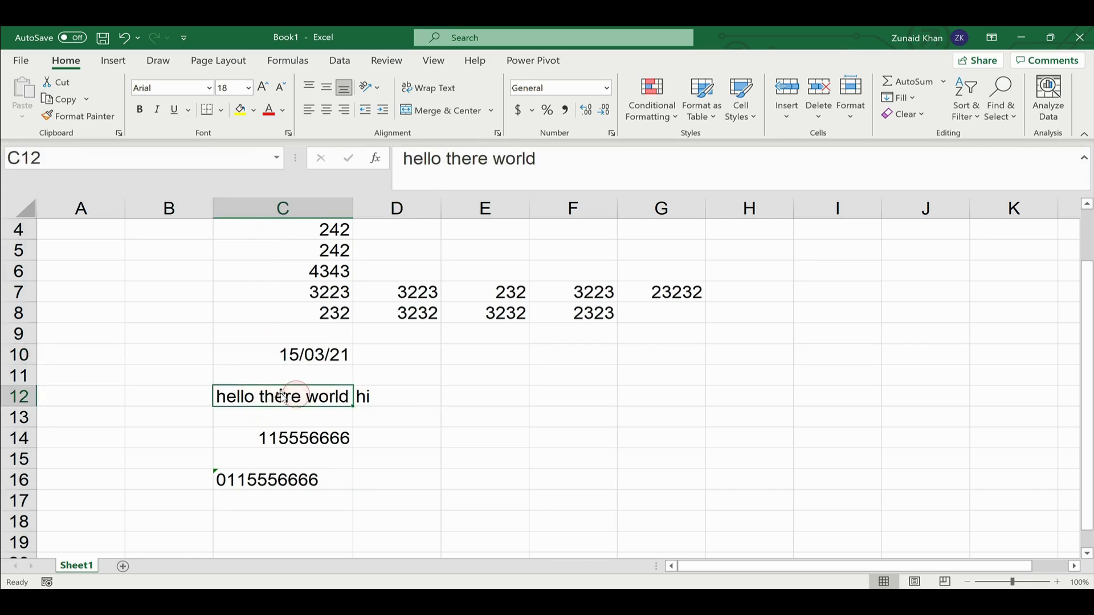
left_click(291, 354)
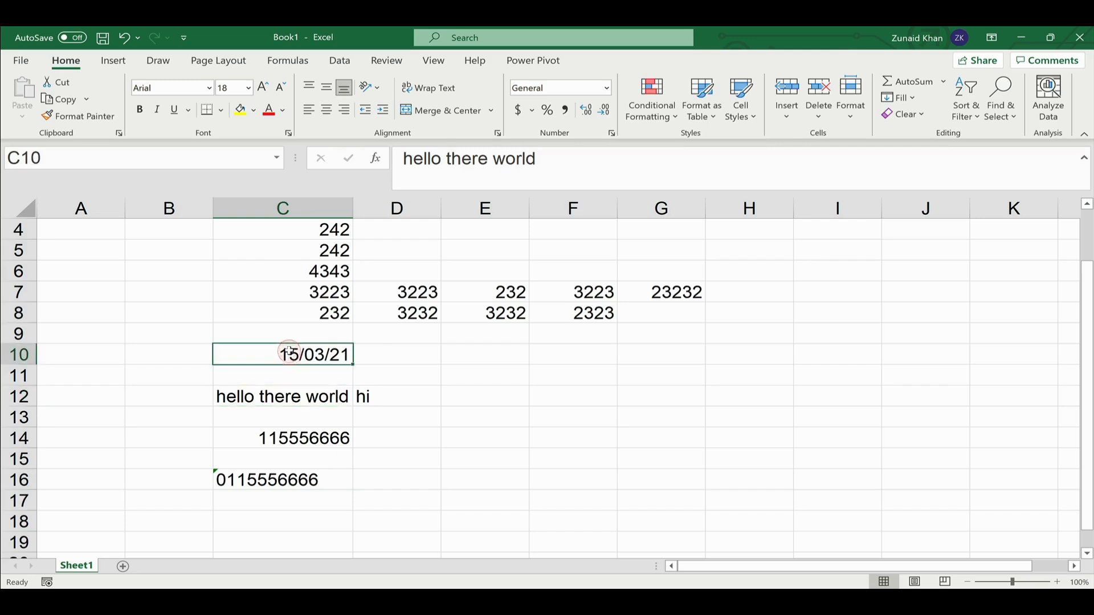
left_click(288, 439)
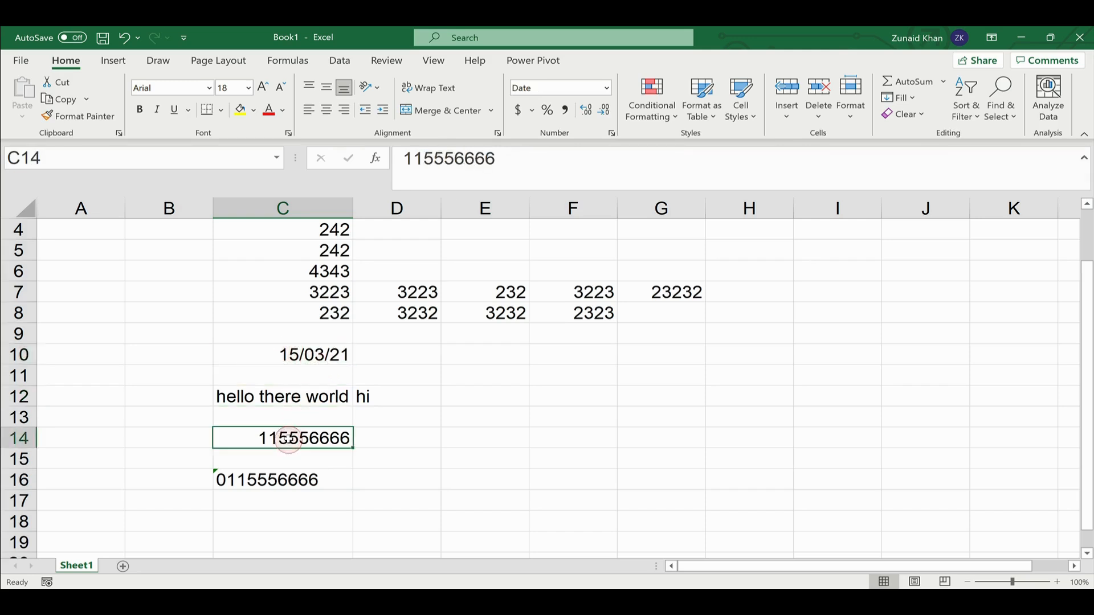
left_click(287, 395)
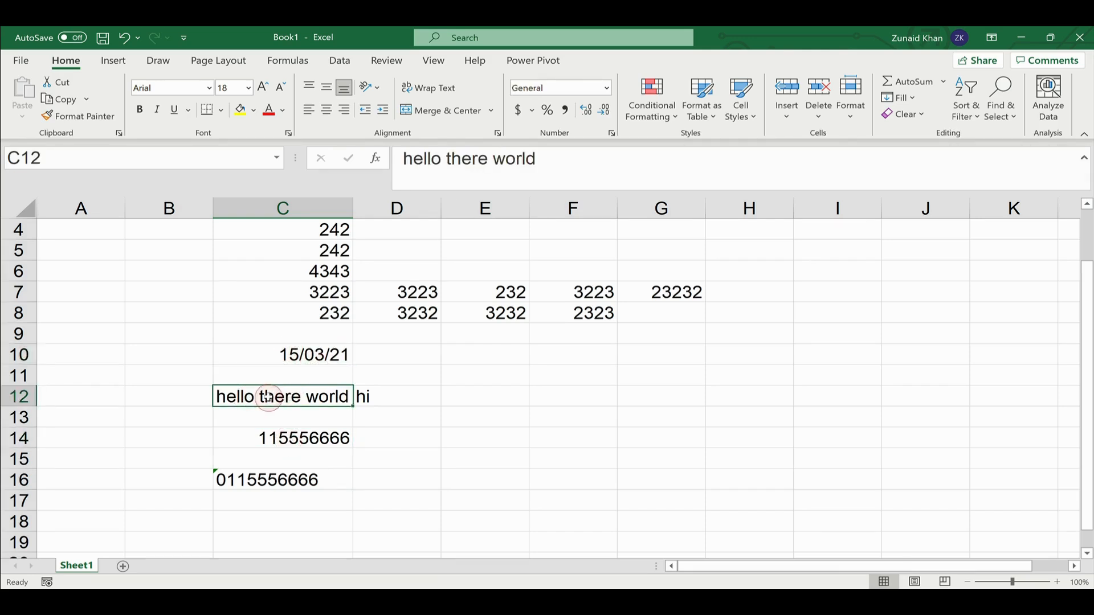
left_click(293, 397)
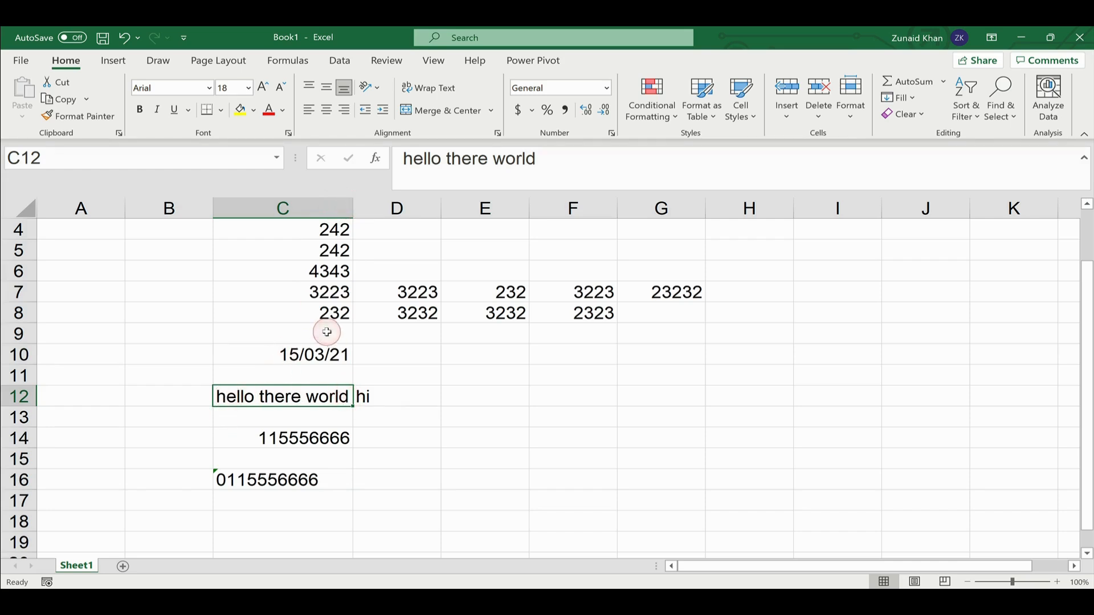
left_click(315, 354)
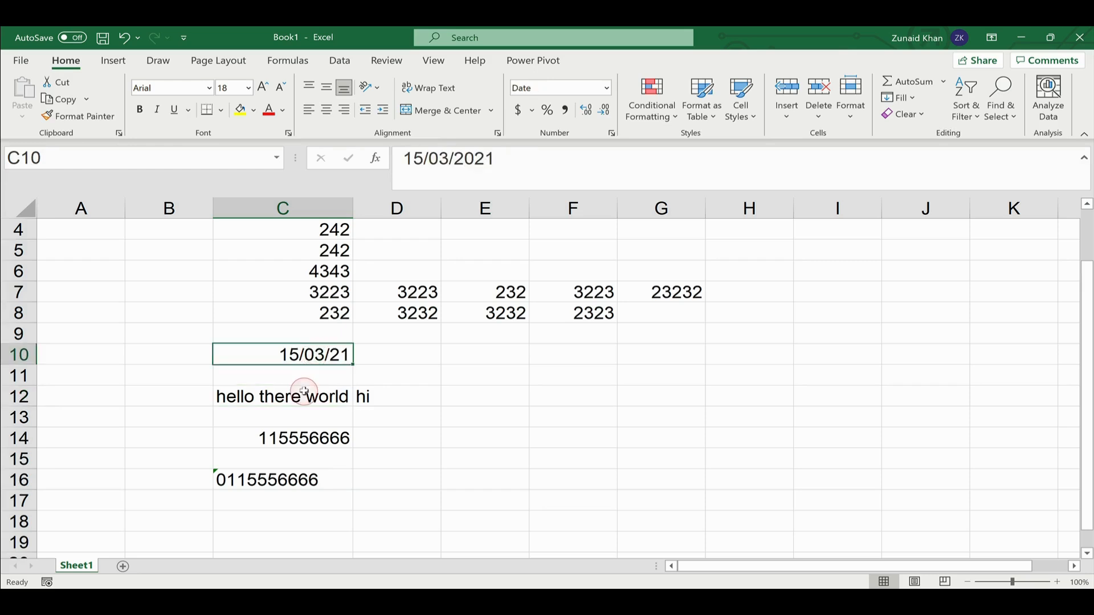
- On the Commission Calculation v2 sheet, narrow columns A, B and C to cut off their contents
left_click(306, 431)
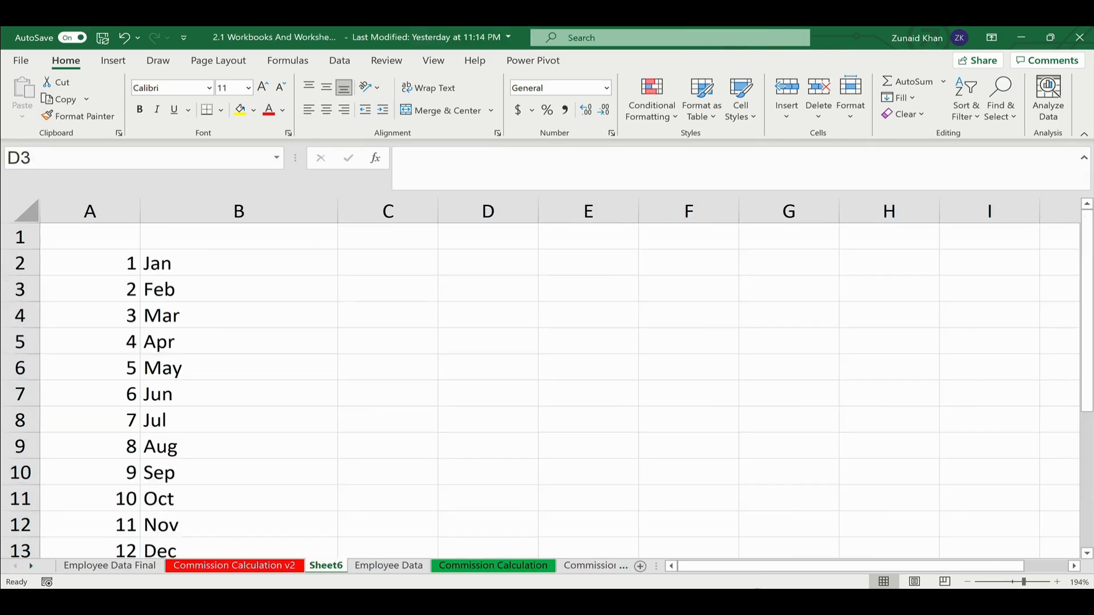
left_click(114, 565)
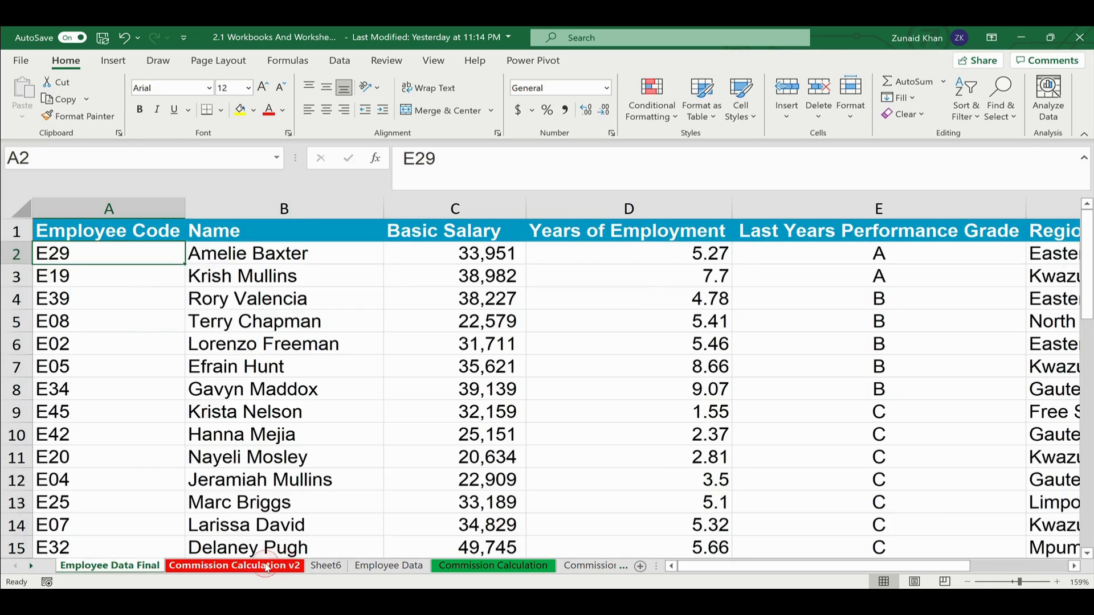
left_click(265, 566)
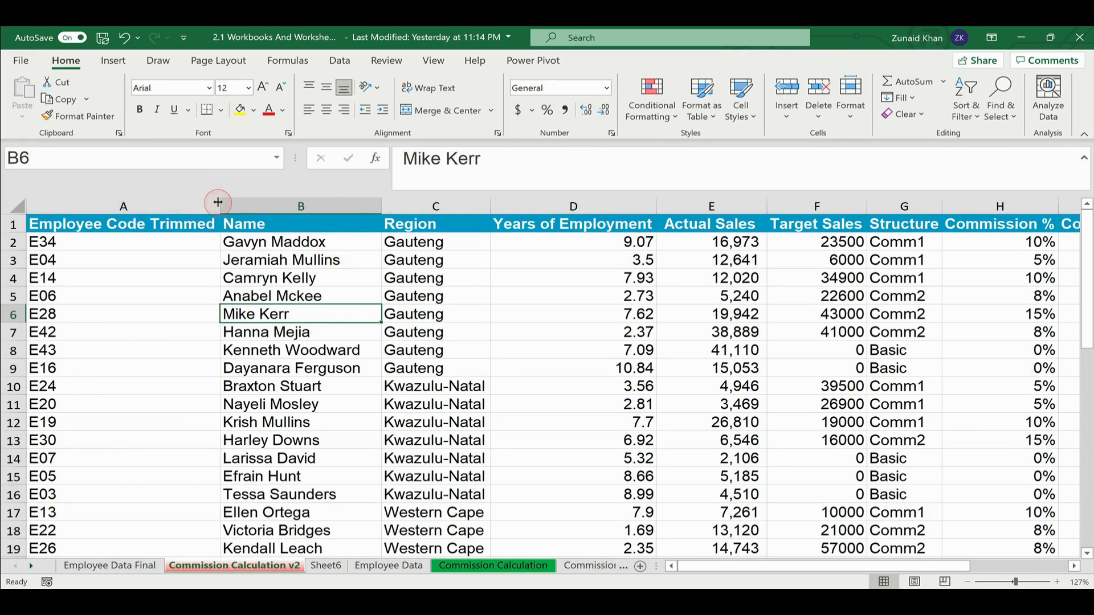
left_click_drag(217, 203, 101, 203)
left_click_drag(263, 205, 143, 208)
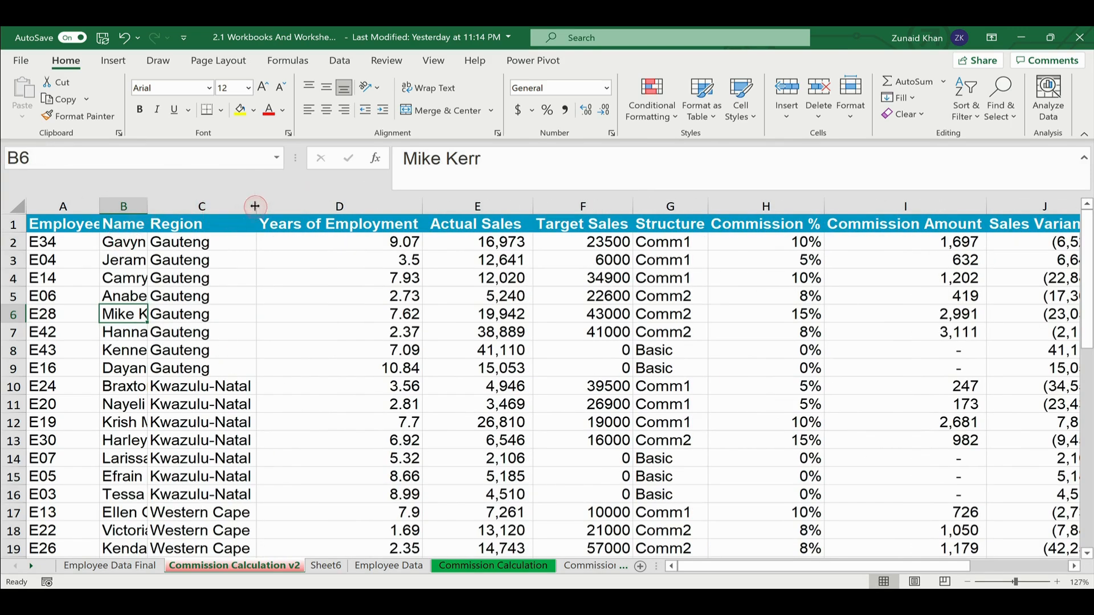
left_click_drag(255, 206, 180, 205)
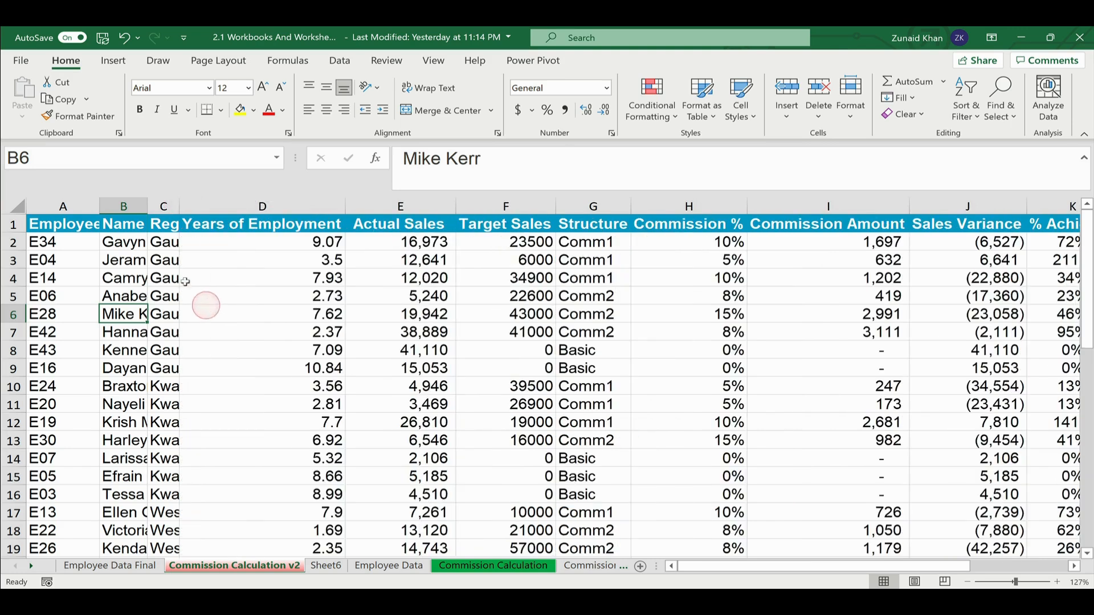
- Inspect the TRIM and VLOOKUP formulas in cells C2 and D2
left_click(165, 241)
left_click(227, 243)
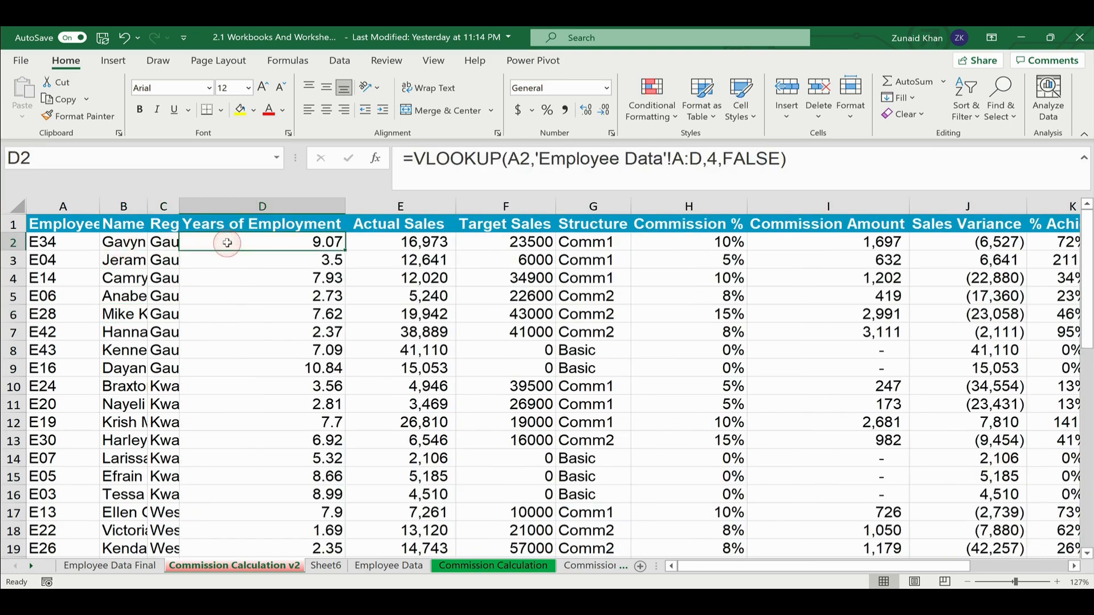
left_click(164, 243)
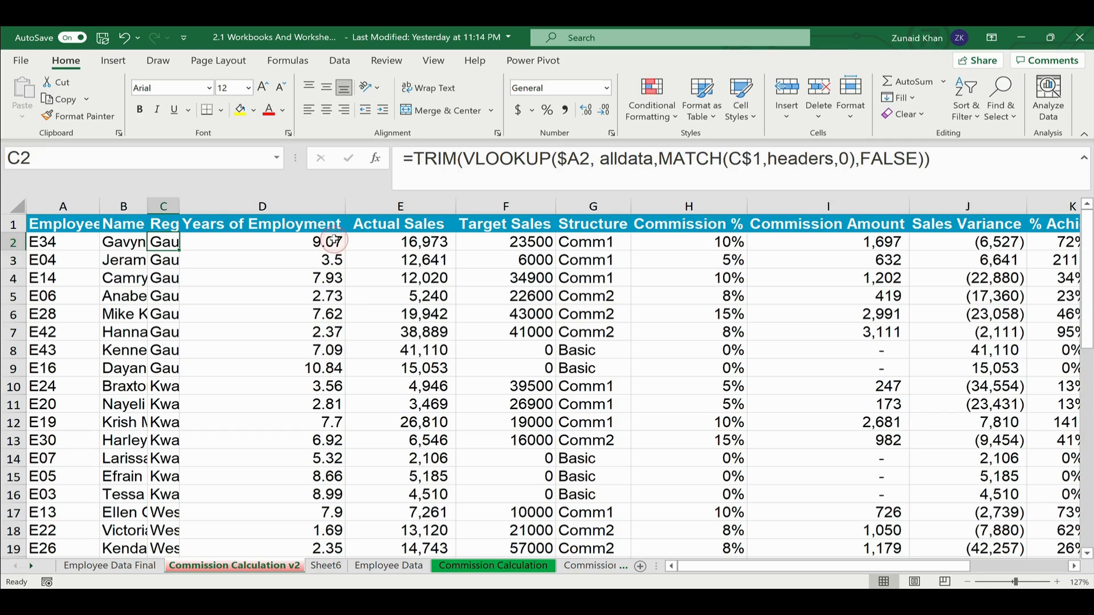
left_click(251, 242)
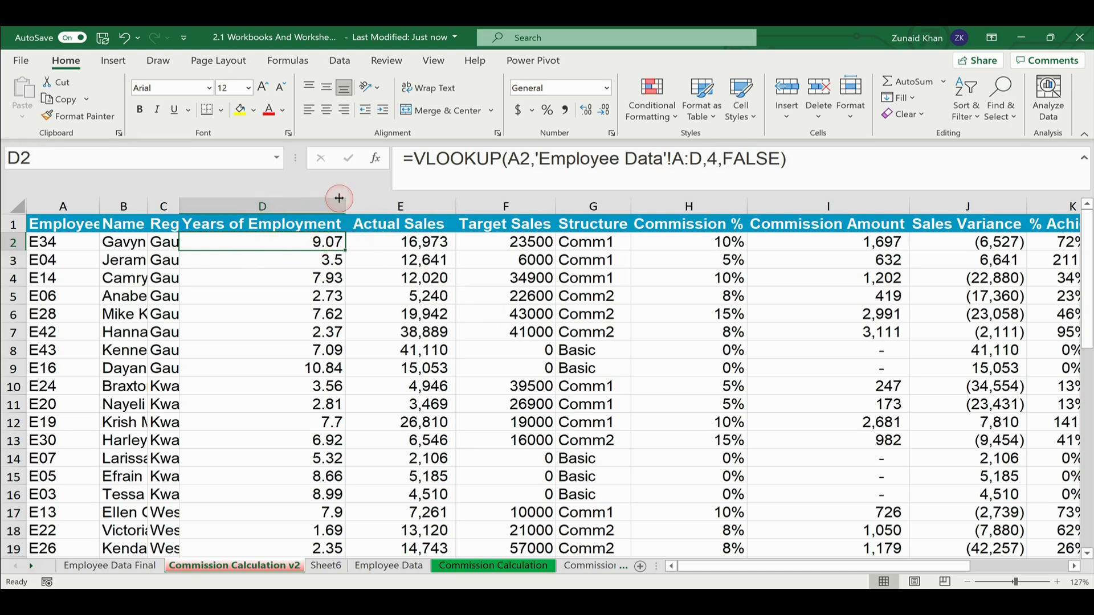
- Narrow Actual Sales, Target Sales and Commission % columns, then AutoFit Commission % and Target Sales
left_click_drag(456, 205, 387, 201)
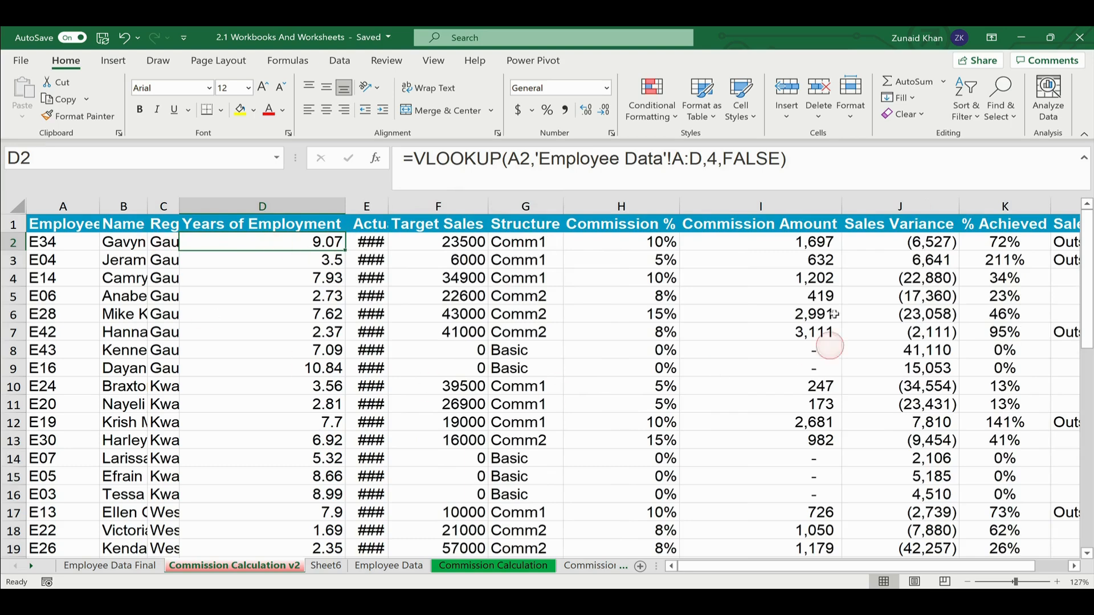
left_click_drag(487, 208, 431, 205)
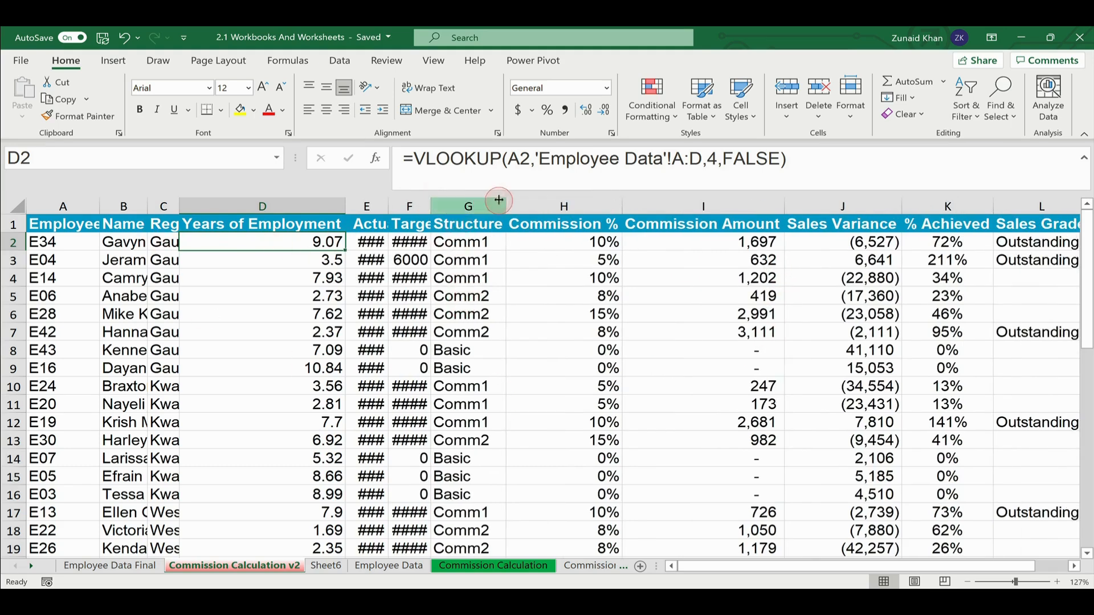
left_click_drag(621, 205, 523, 206)
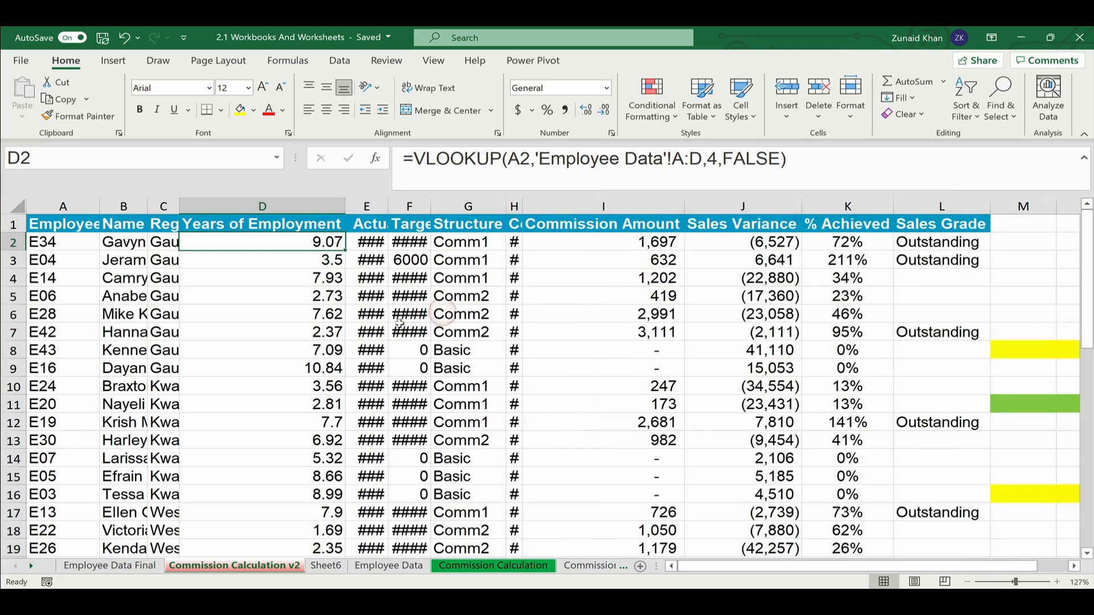
double_click(522, 209)
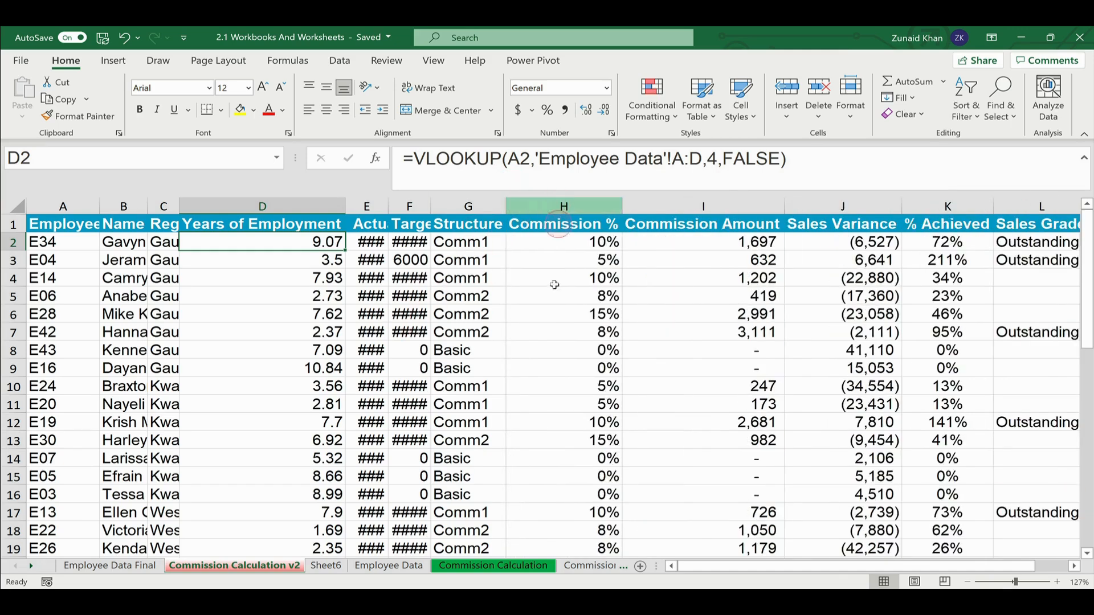
left_click(420, 205)
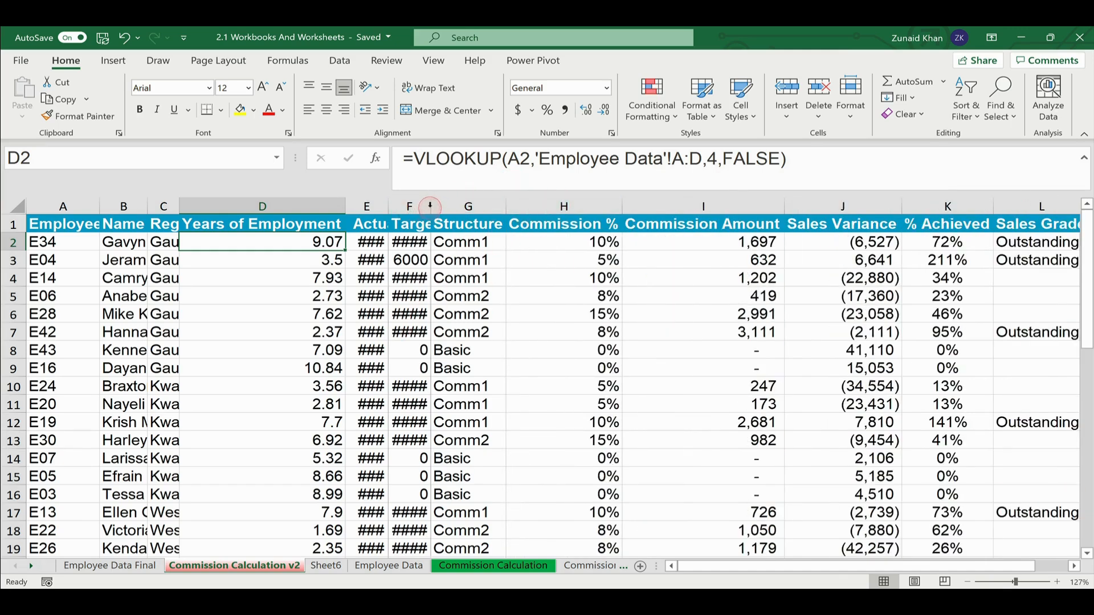
double_click(430, 206)
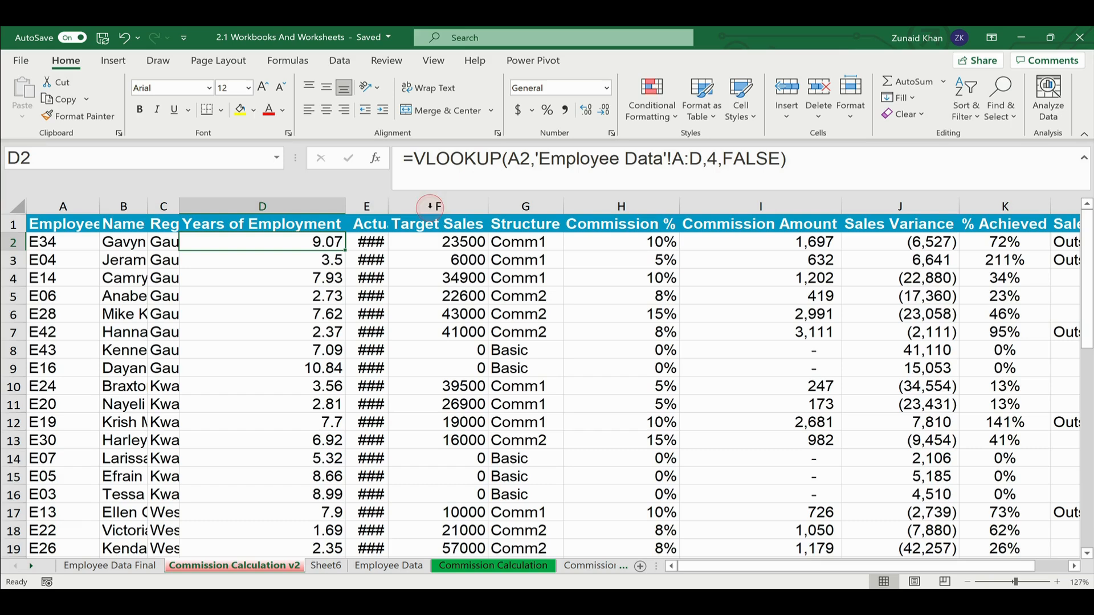
- Select the whole Commission Calculation v2 sheet and autofit every column to its contents
left_click(19, 209)
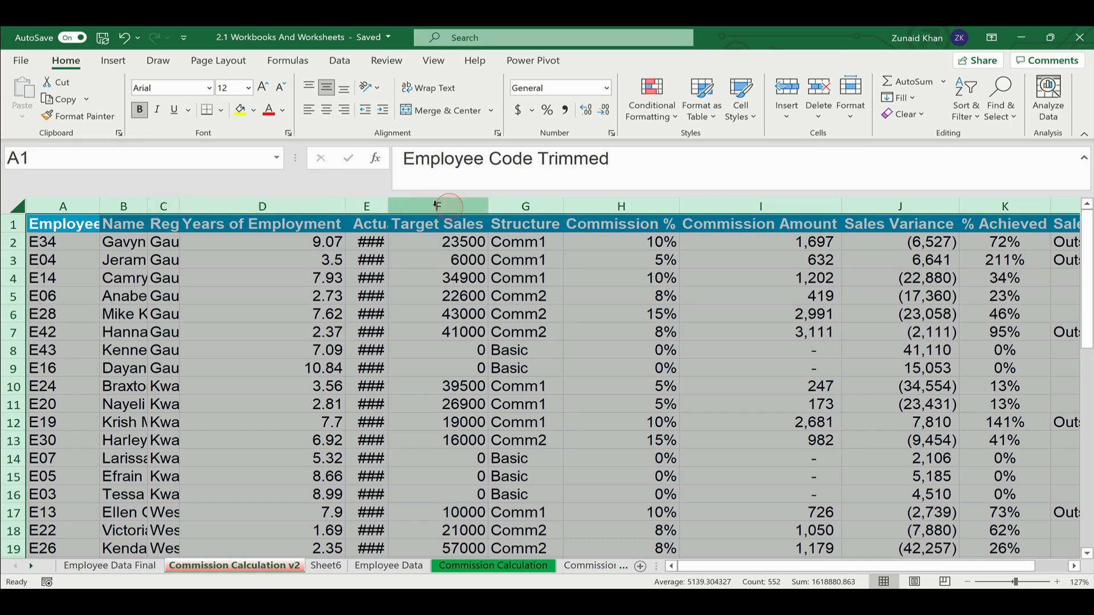
double_click(346, 205)
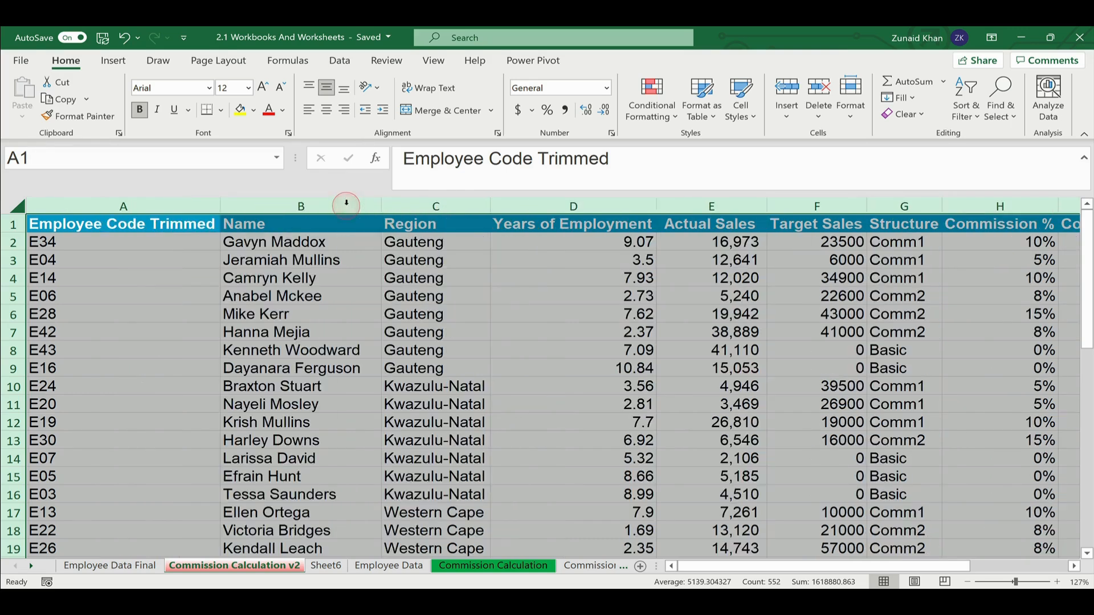
left_click(339, 349)
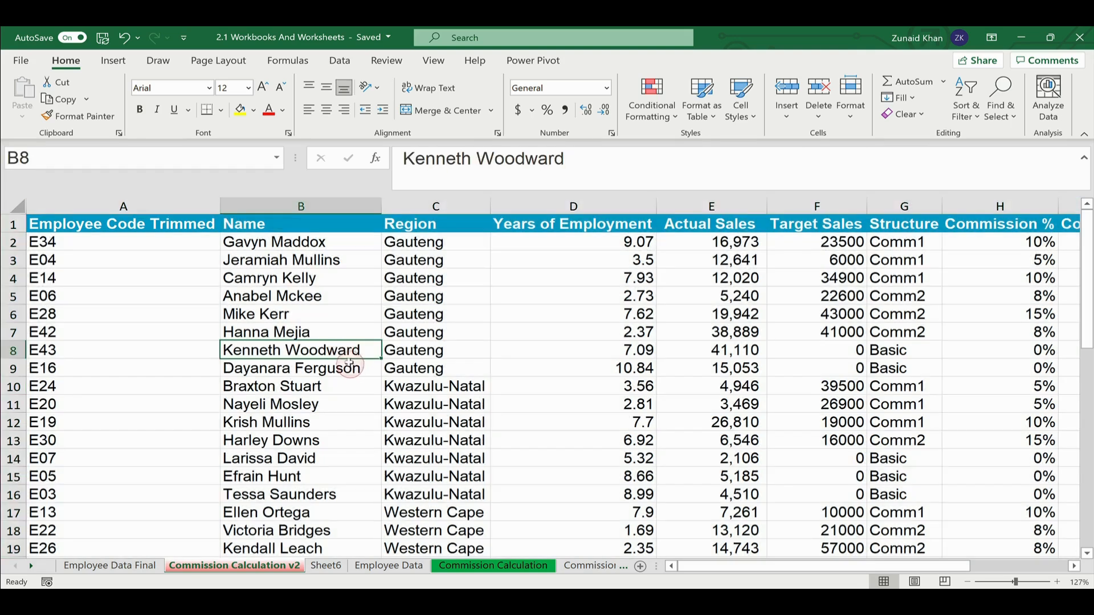
left_click(165, 245)
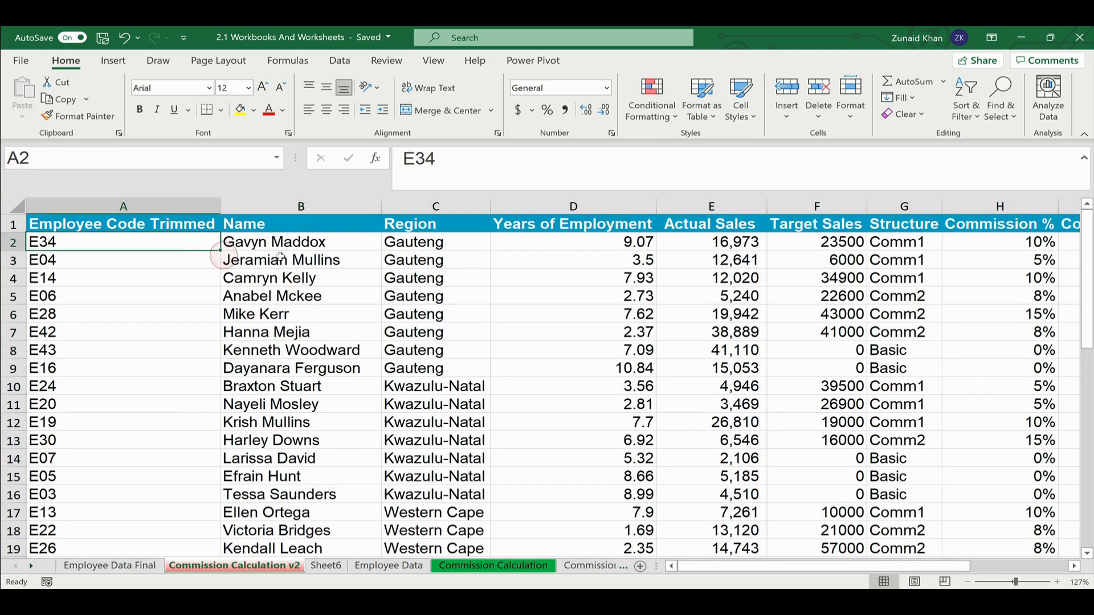
- Check the names and Region lookup formulas in B3, C3, C10 and B6, then switch to Book1
left_click(291, 259)
left_click(393, 261)
left_click(416, 390)
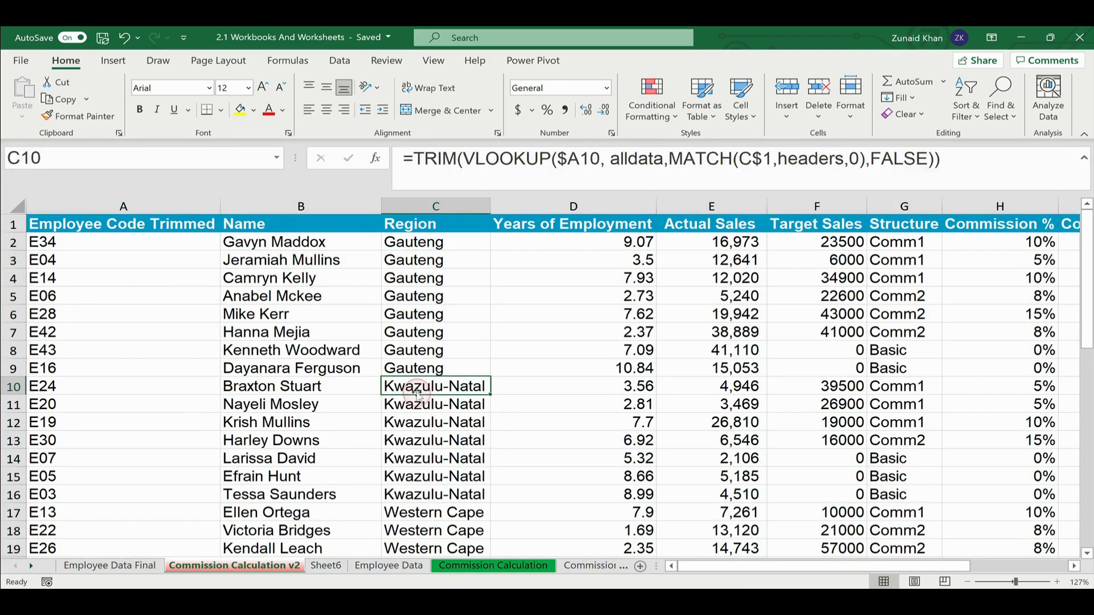
scroll(431, 409, "down", 2)
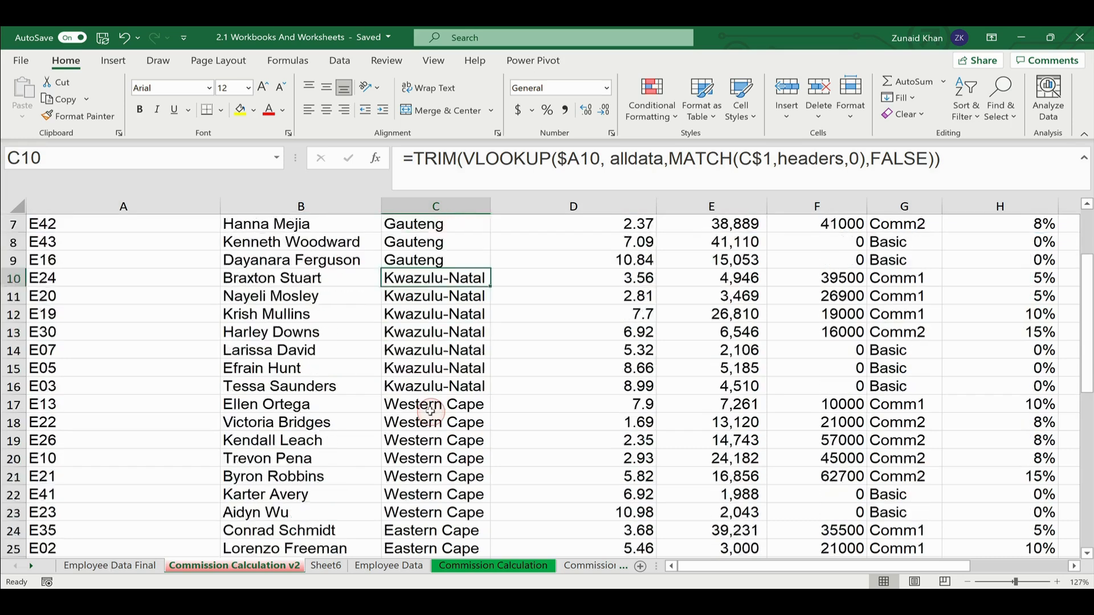
scroll(388, 365, "up", 2)
left_click(335, 313)
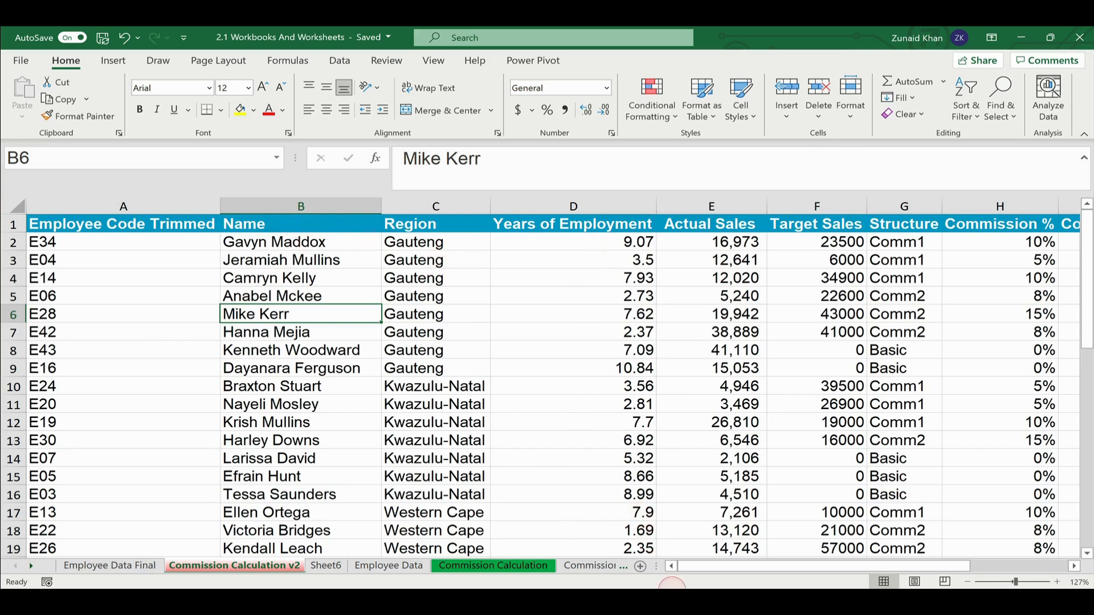
left_click(627, 544)
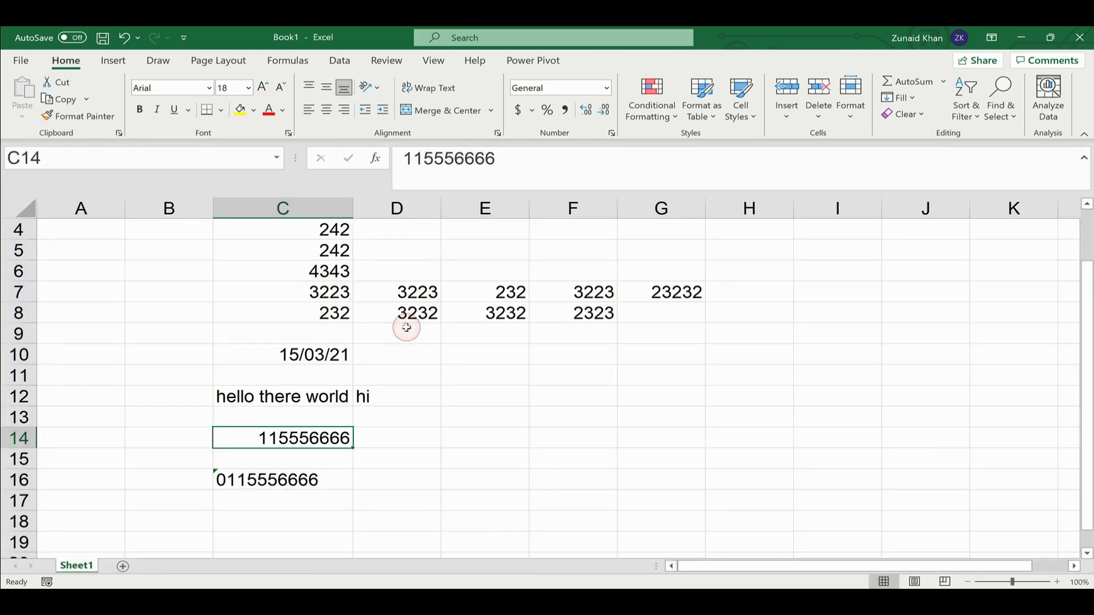
- Select the entire Book1 sheet and set its font size to 26, passing through 24
scroll(406, 328, "down", 2)
scroll(406, 328, "up", 3)
scroll(406, 328, "down", 2)
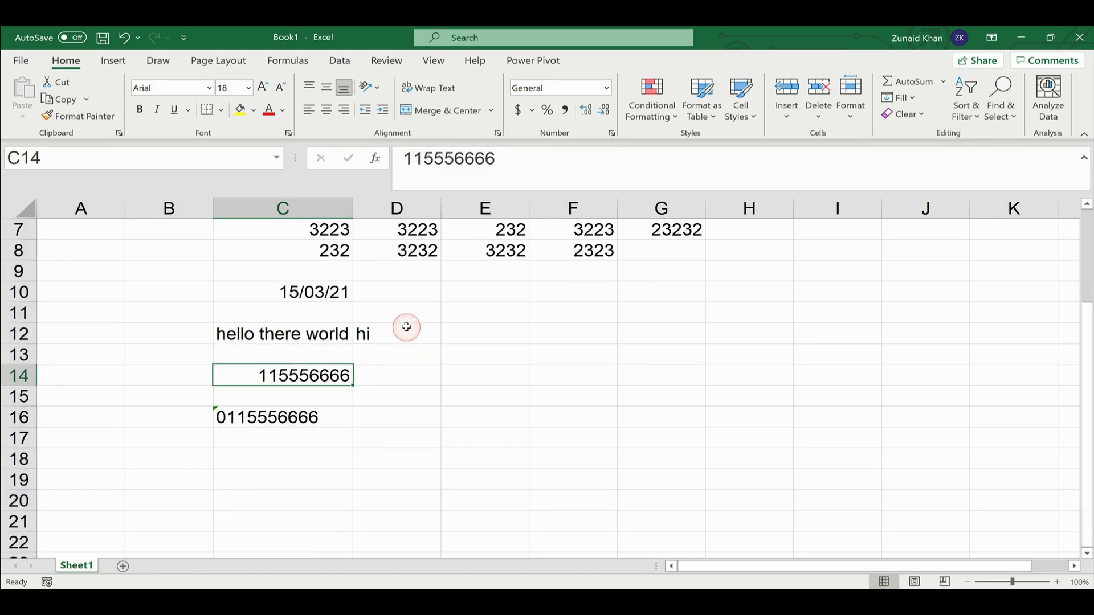
scroll(407, 326, "up", 2)
scroll(424, 334, "down", 2)
scroll(456, 340, "up", 2)
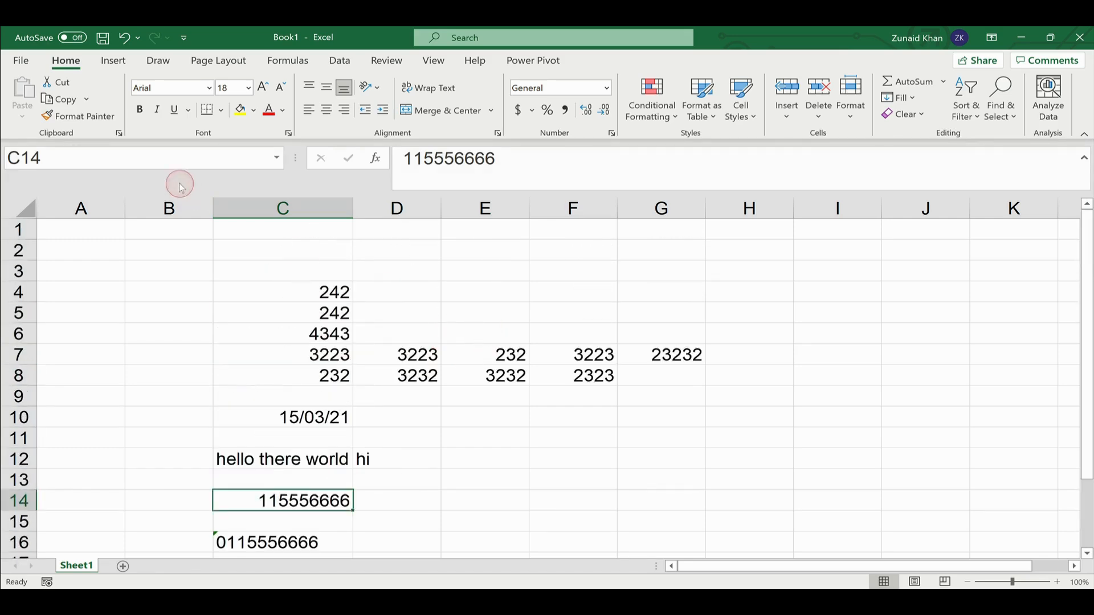
left_click(25, 208)
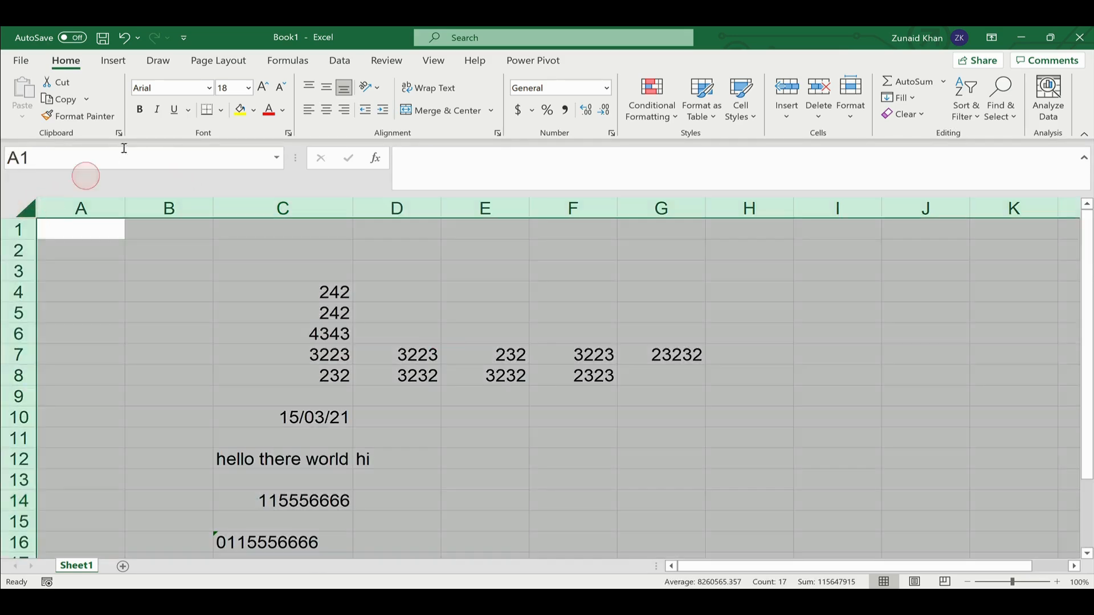
left_click(249, 87)
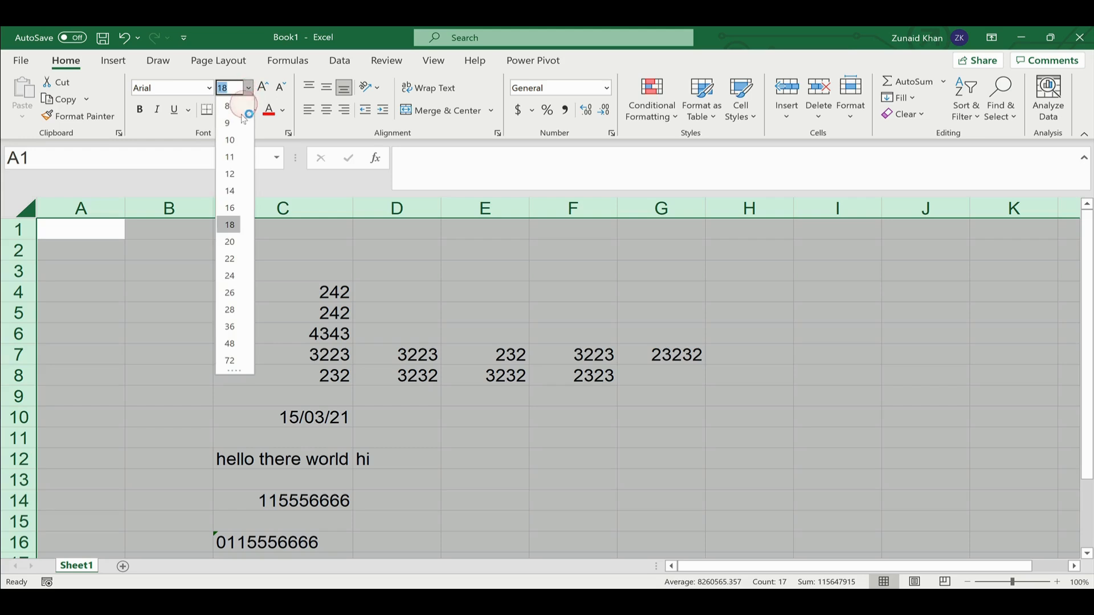
left_click(230, 276)
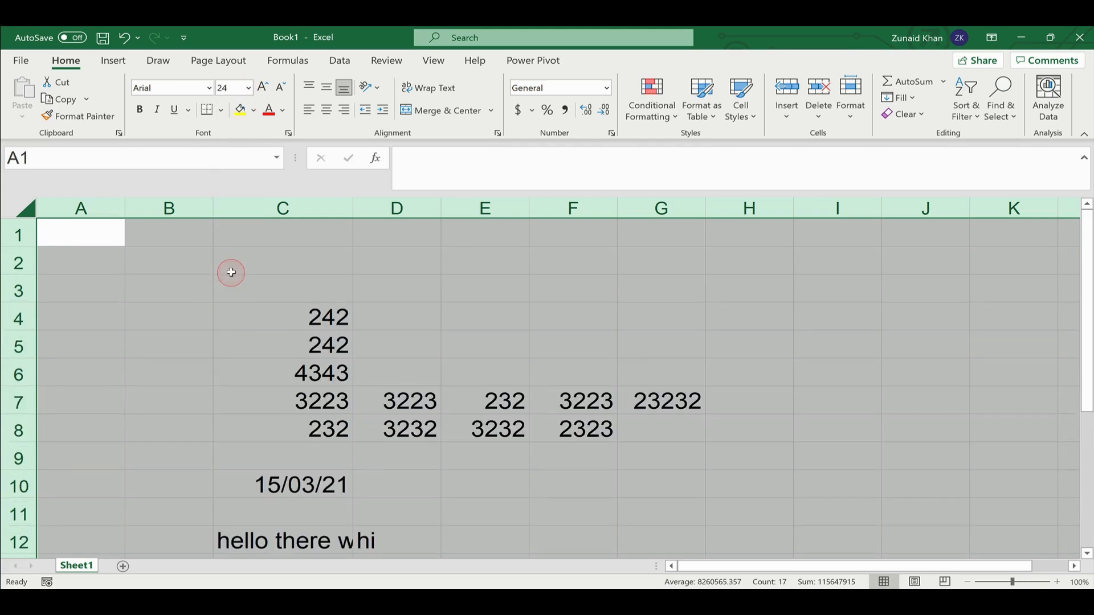
left_click(248, 87)
left_click(230, 292)
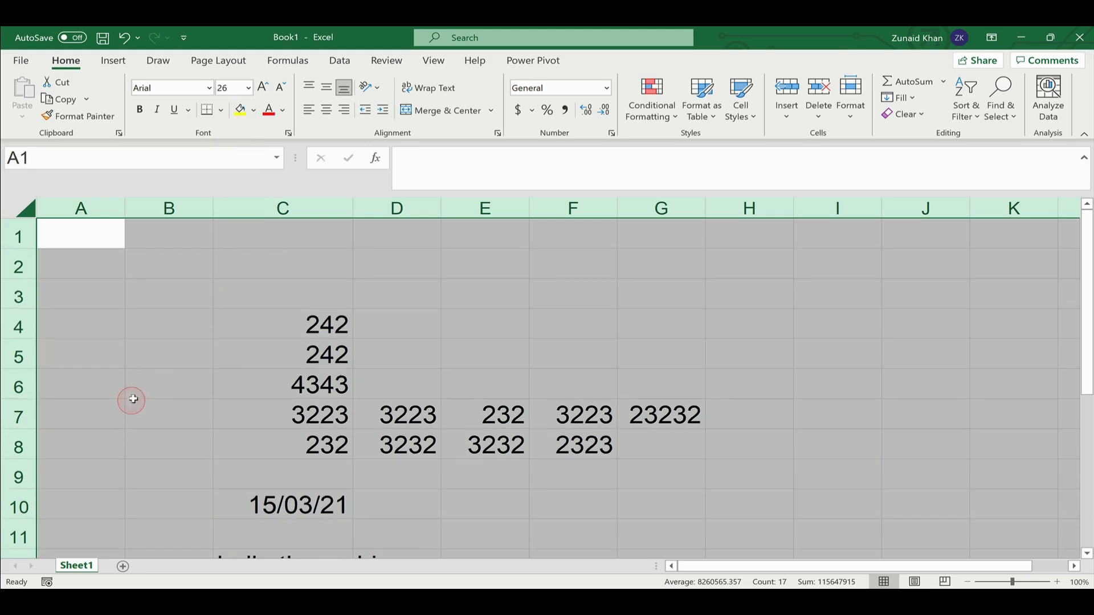
- Clear the selection, check cell B4, and select the entire sheet again
left_click(167, 359)
scroll(165, 359, "down", 1)
scroll(165, 357, "up", 1)
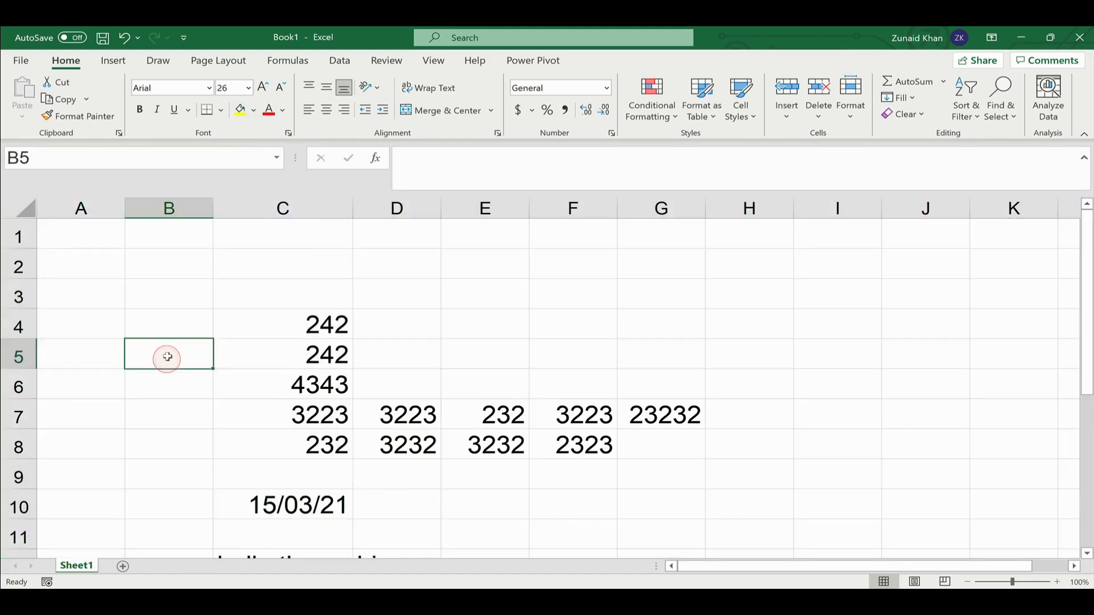
left_click(210, 328)
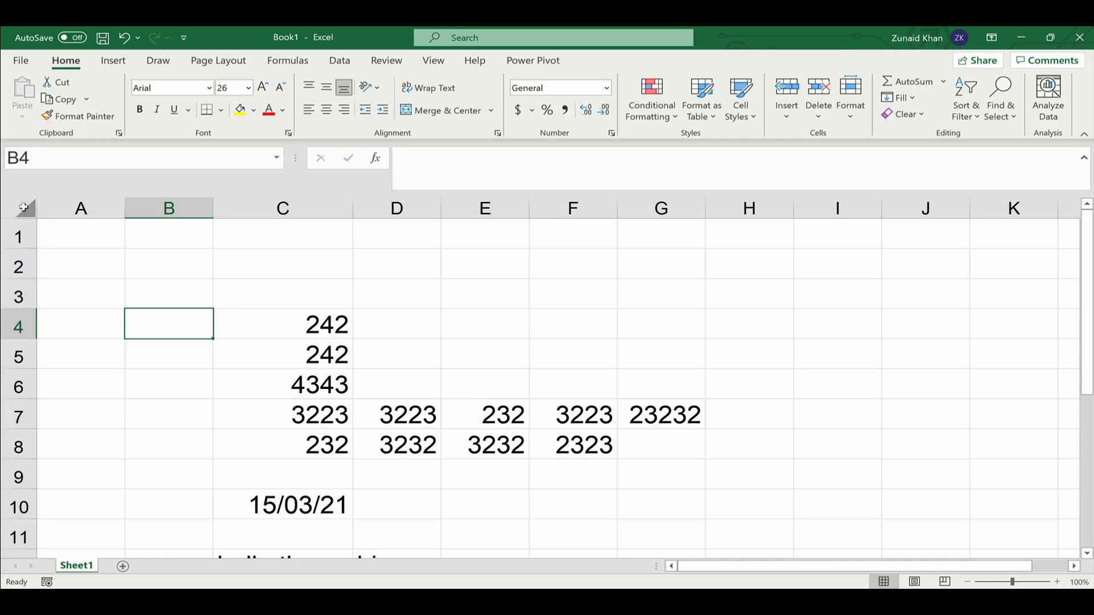
left_click(24, 206)
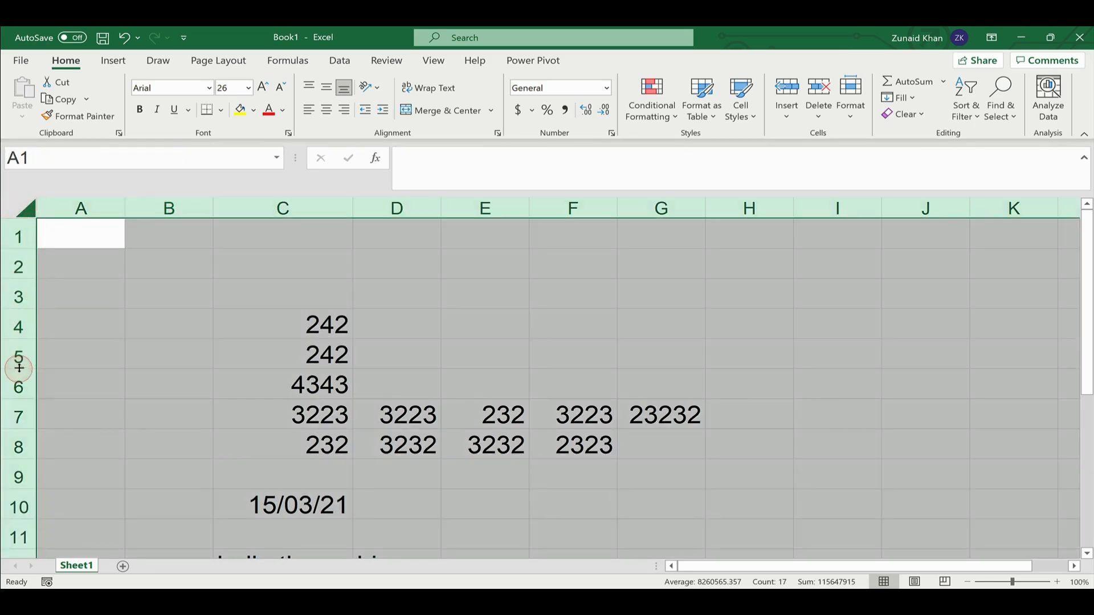
- Shrink all rows to a tiny height and inspect the squashed values in C4 through C12
left_click_drag(19, 369, 18, 349)
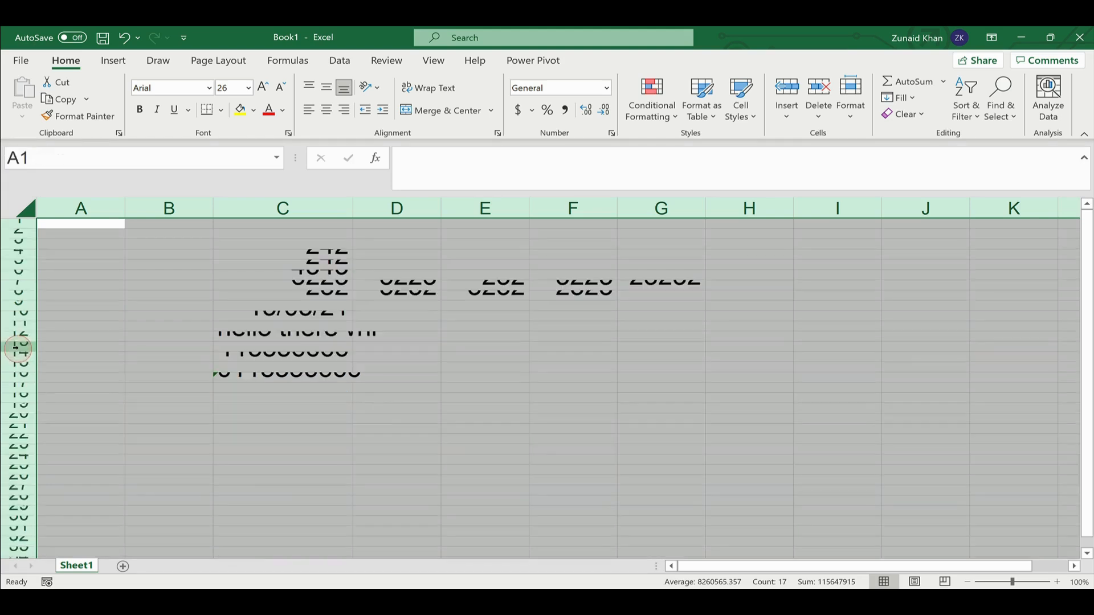
left_click(270, 254)
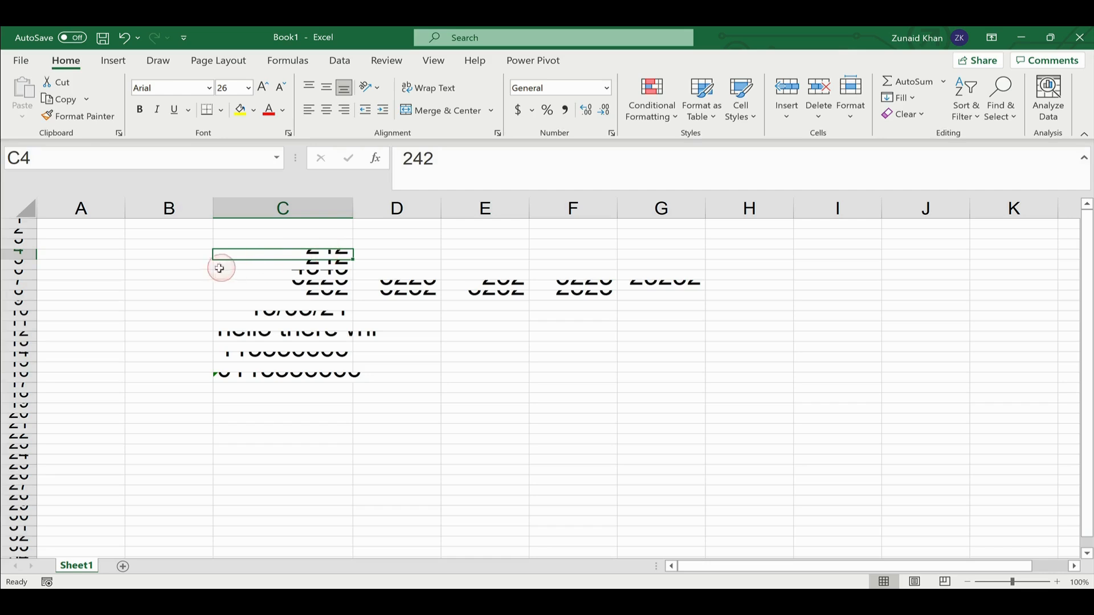
left_click(254, 268)
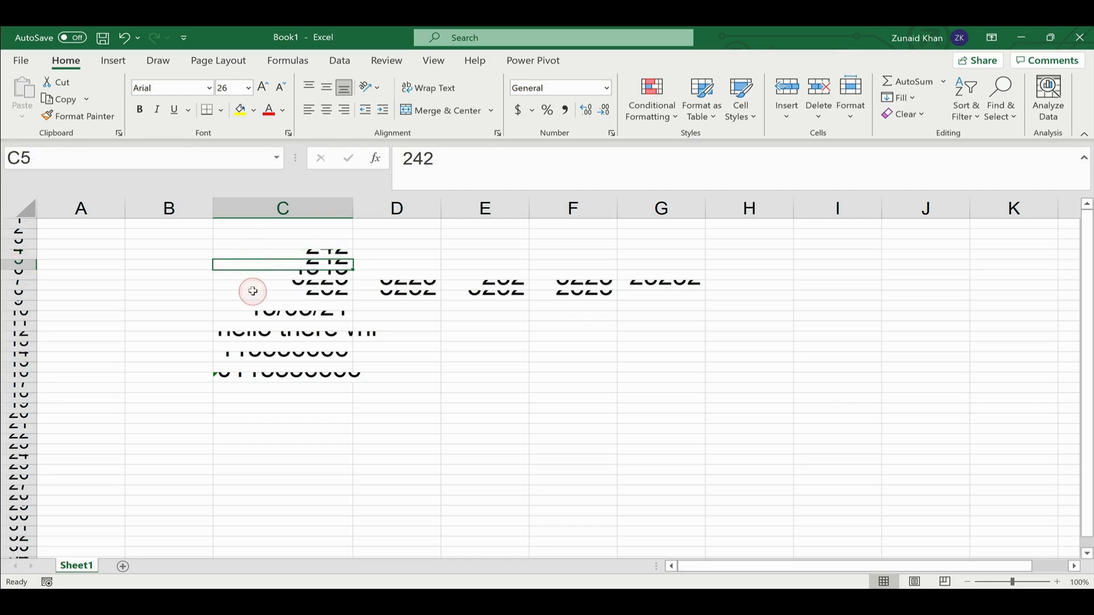
left_click(252, 294)
left_click(247, 314)
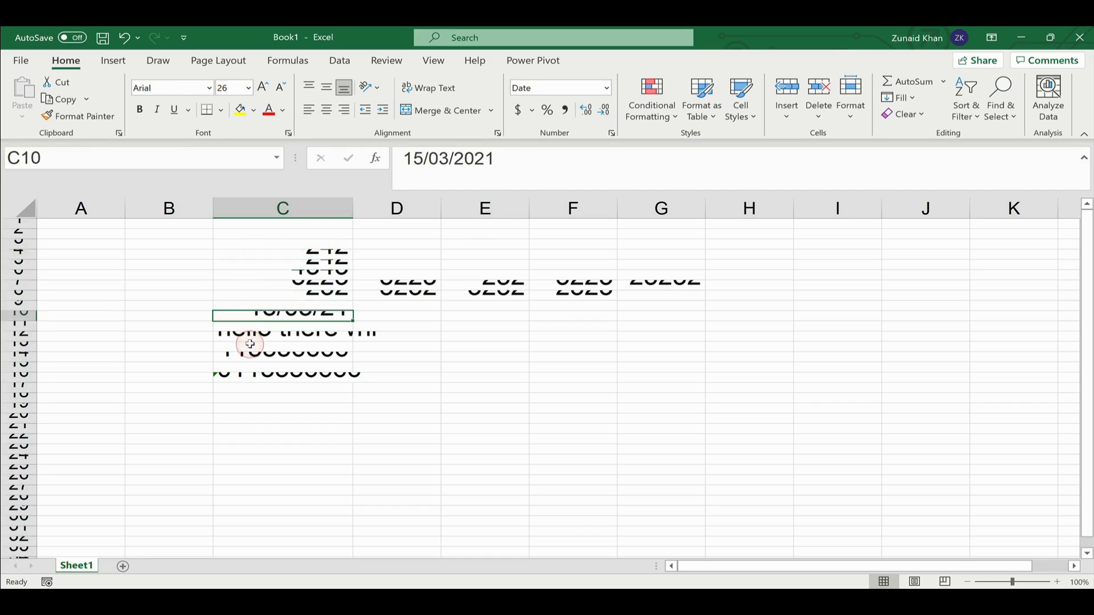
left_click(249, 335)
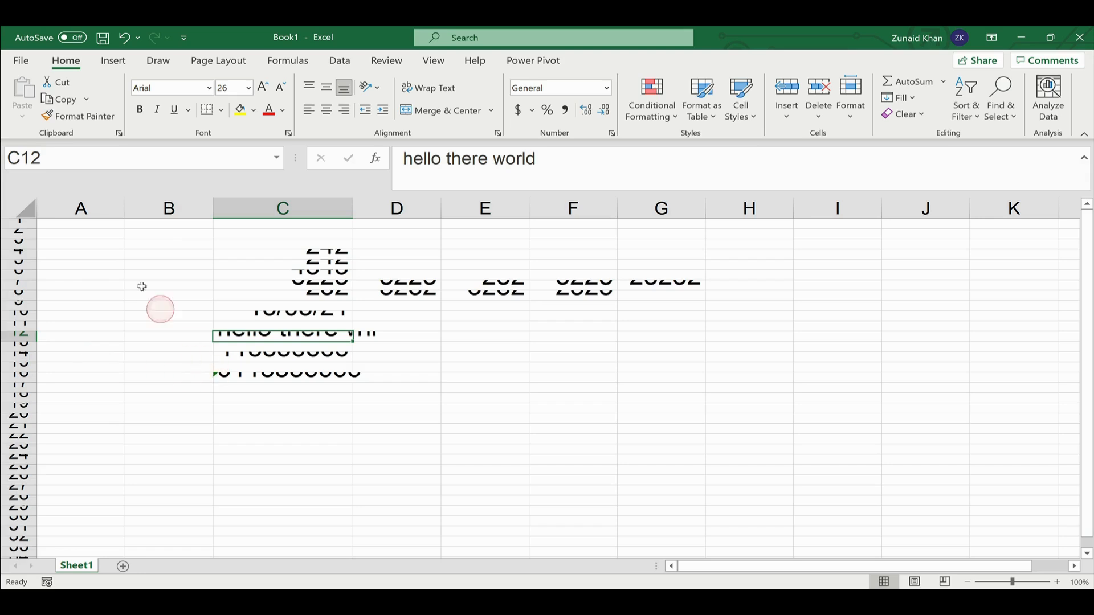
- Autofit row 4 so 242 shows fully, then reselect the whole sheet
double_click(30, 260)
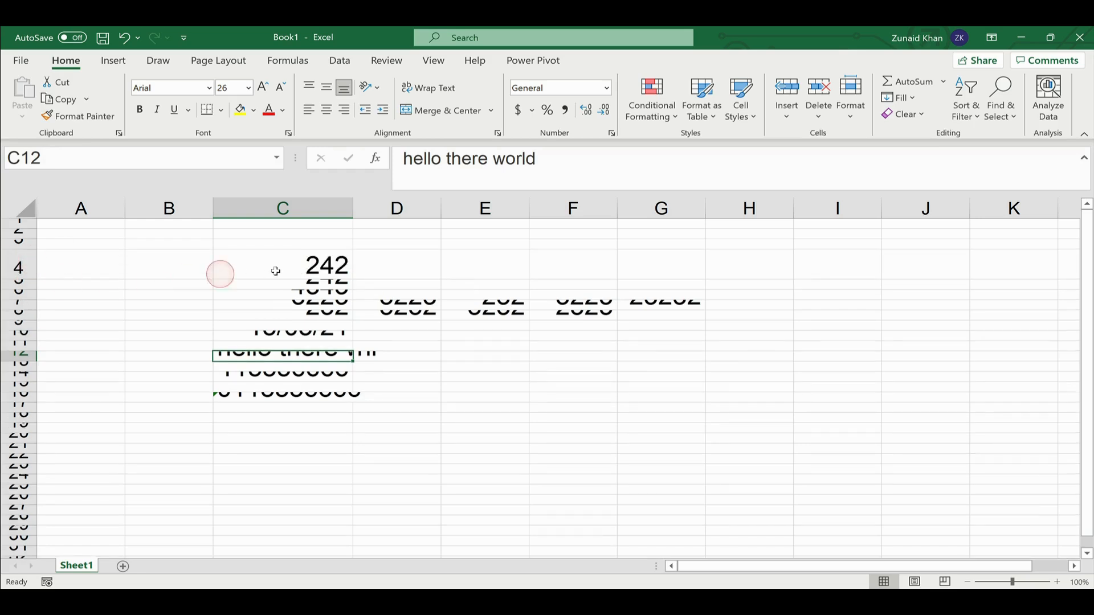
left_click(220, 271)
left_click(302, 298)
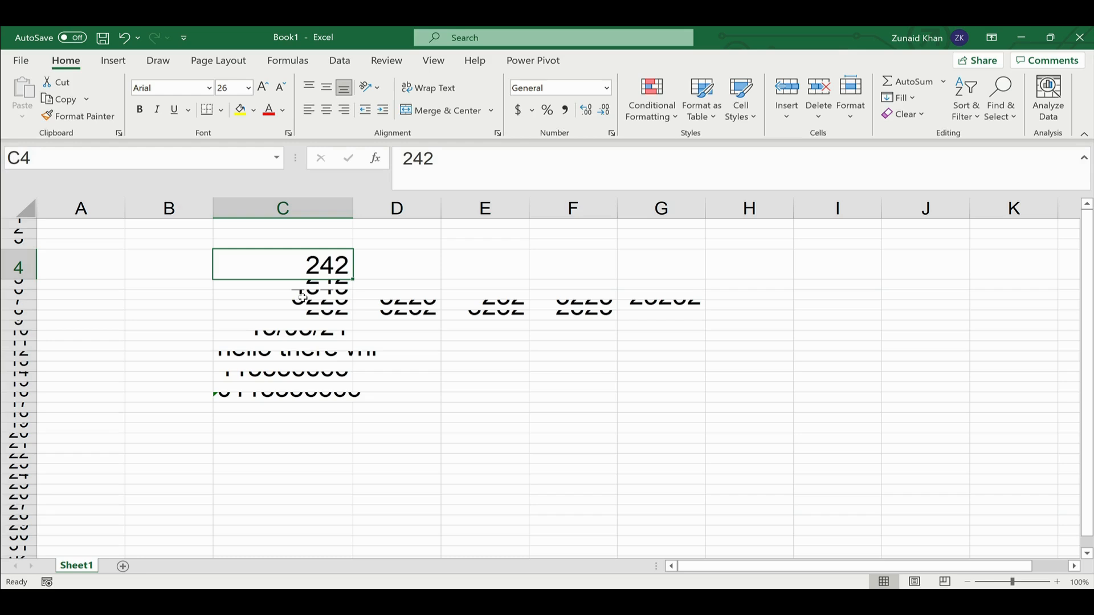
left_click(20, 203)
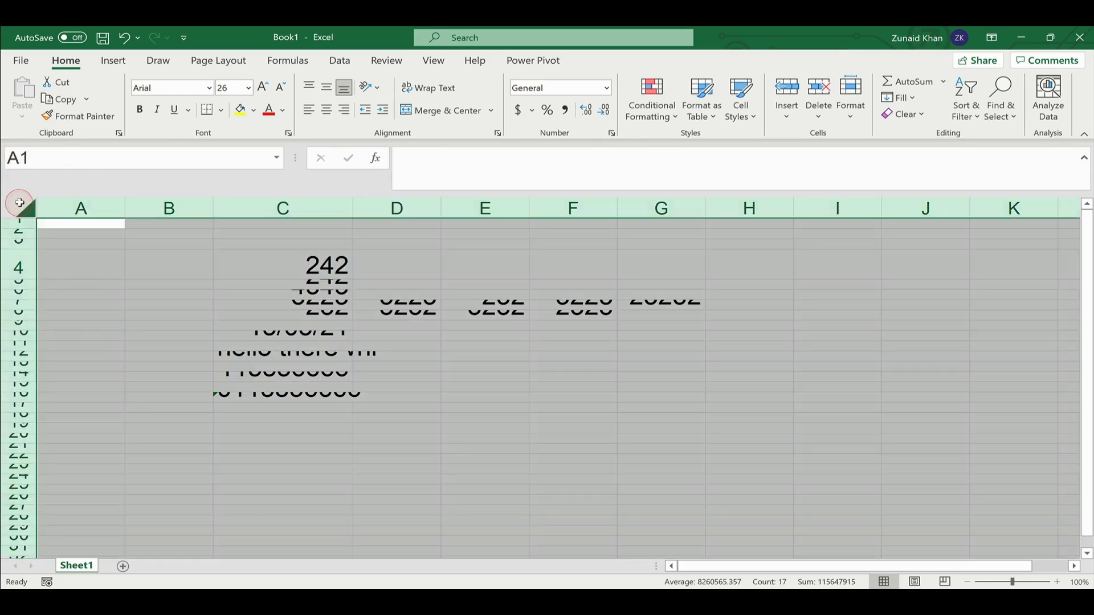
- Make all rows a uniform, slightly shorter height, then reselect the entire sheet
left_click_drag(23, 290, 22, 291)
left_click(22, 290)
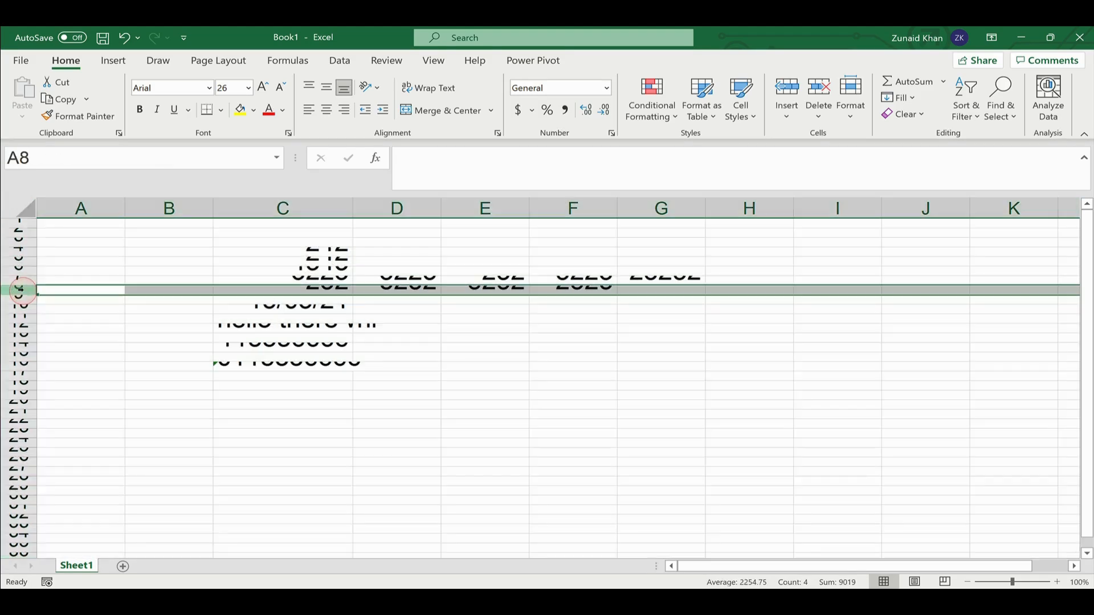
left_click(21, 209)
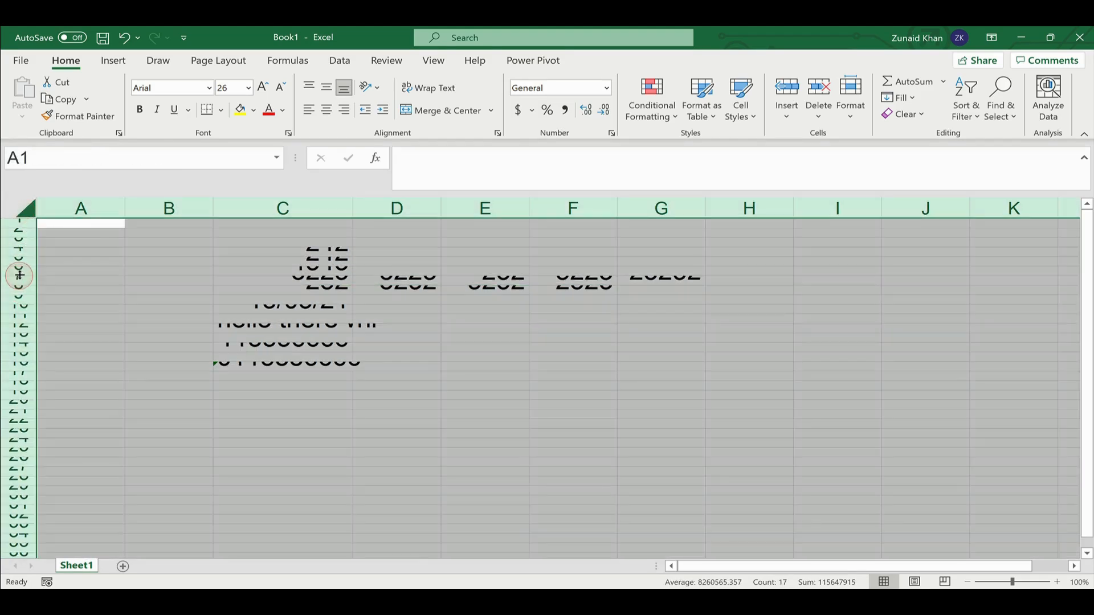
- Autofit every row so 242, 4343, 3223 and 15/03/21 display fully at size 26
double_click(23, 275)
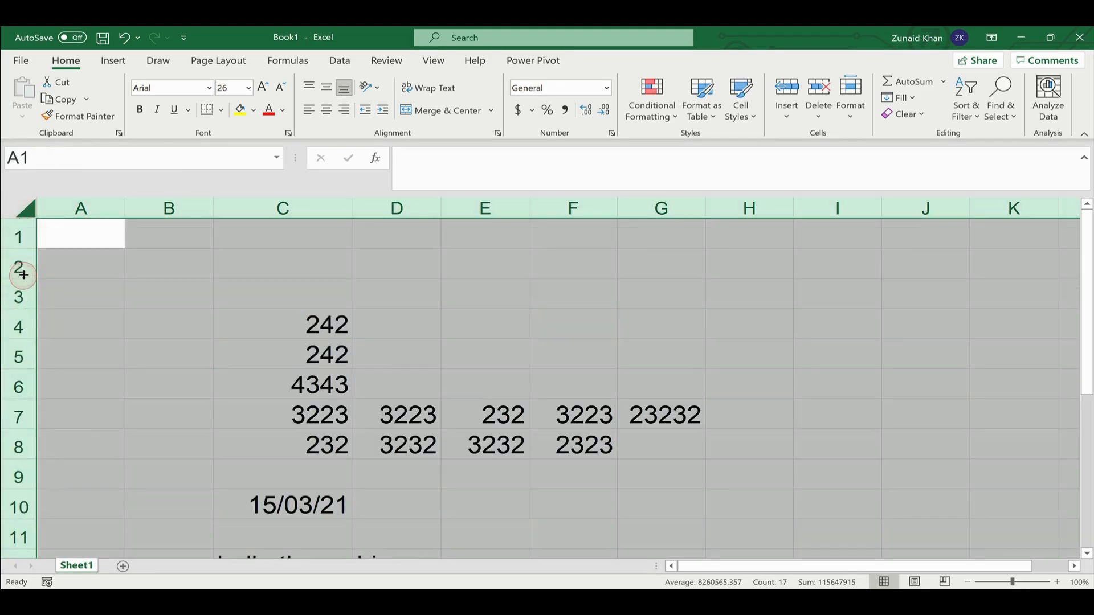
scroll(328, 325, "down", 2)
scroll(331, 324, "up", 2)
scroll(331, 323, "down", 5)
scroll(331, 323, "up", 5)
left_click(272, 301)
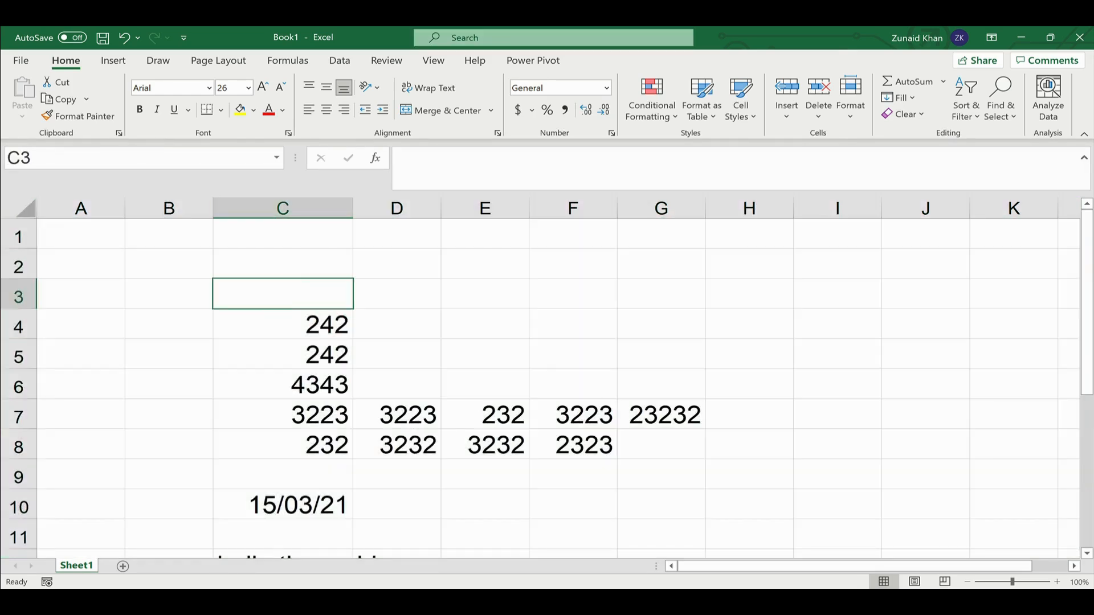